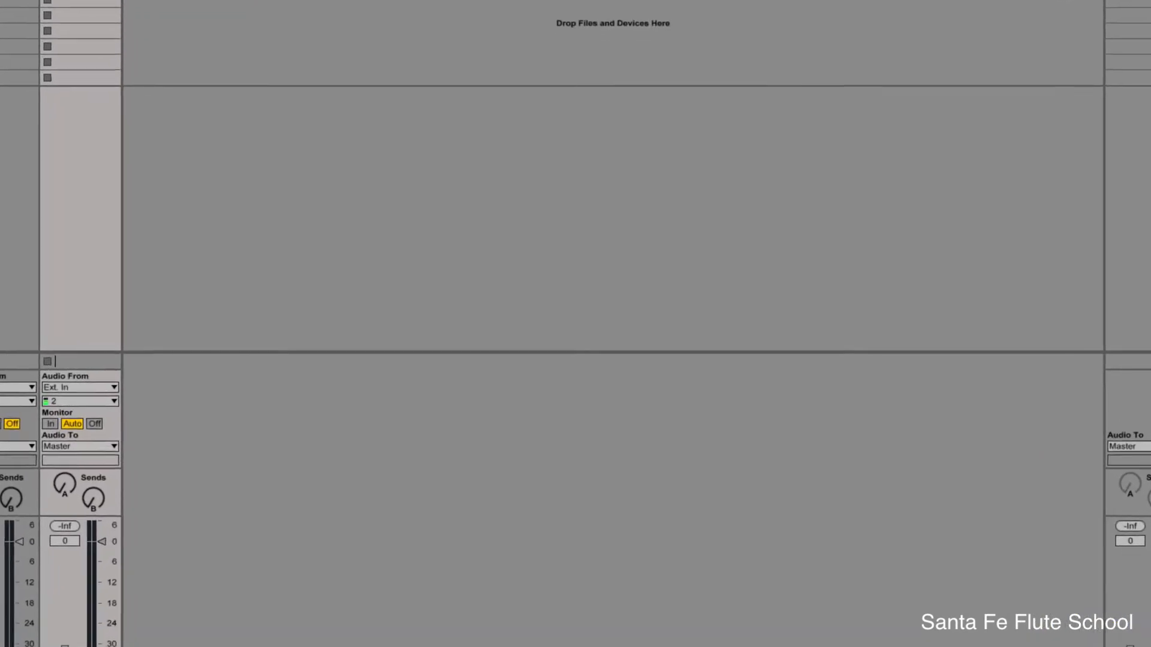
Open the Record/Warp/Launch preferences and check the available file types for recordings
key(super+comma)
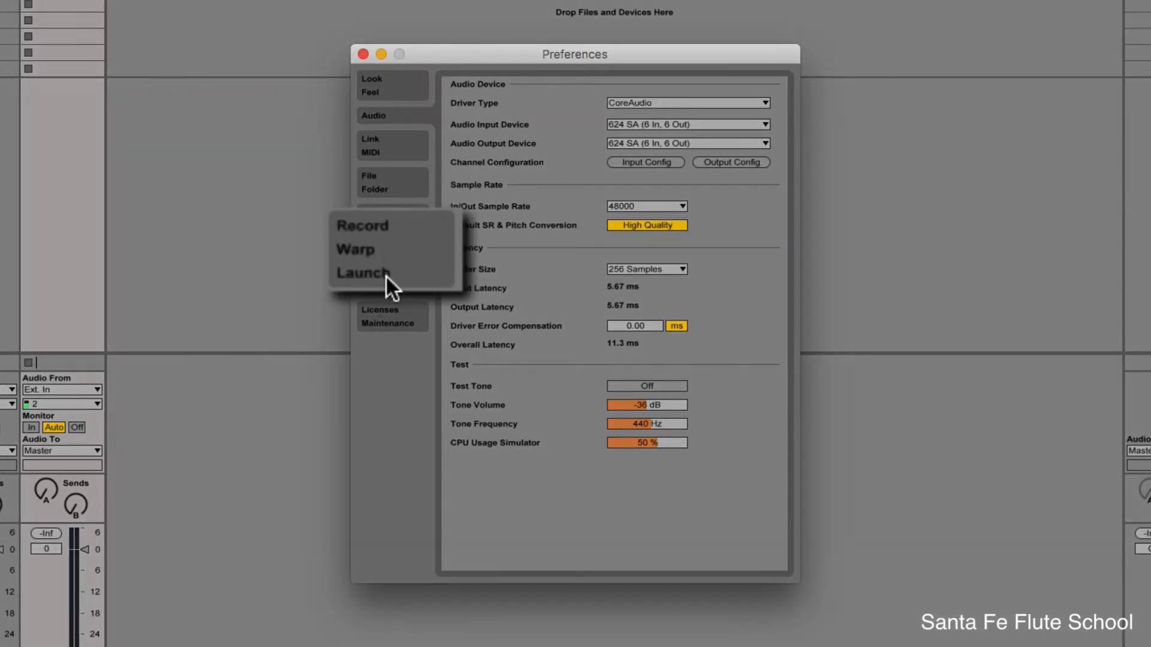
click(401, 253)
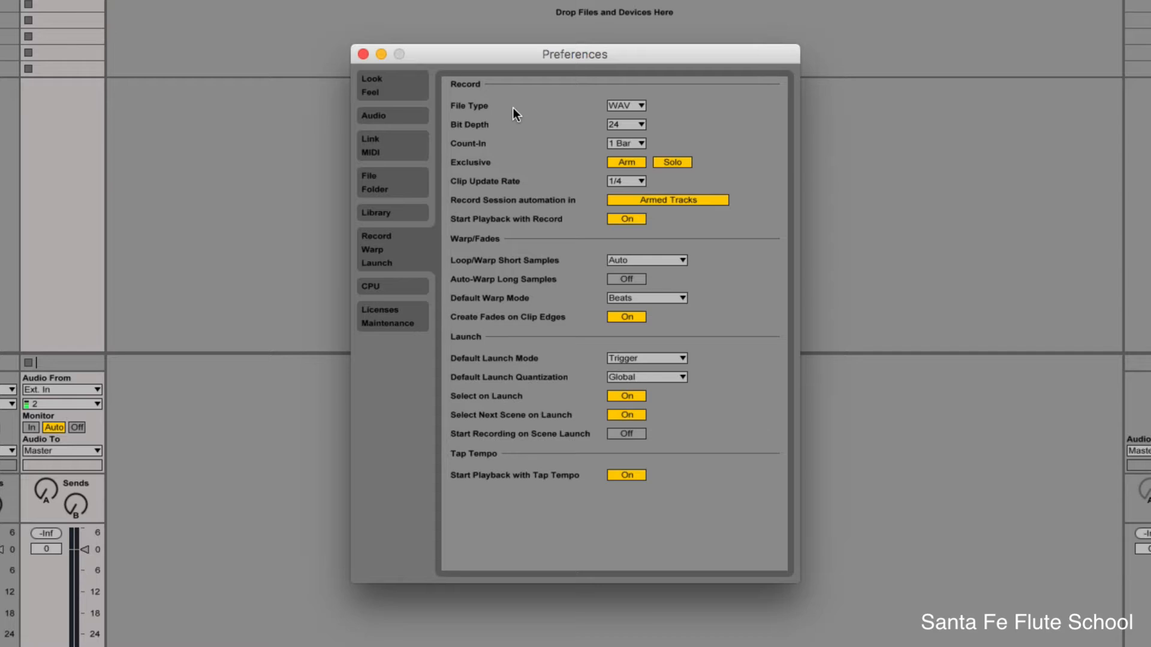
click(620, 103)
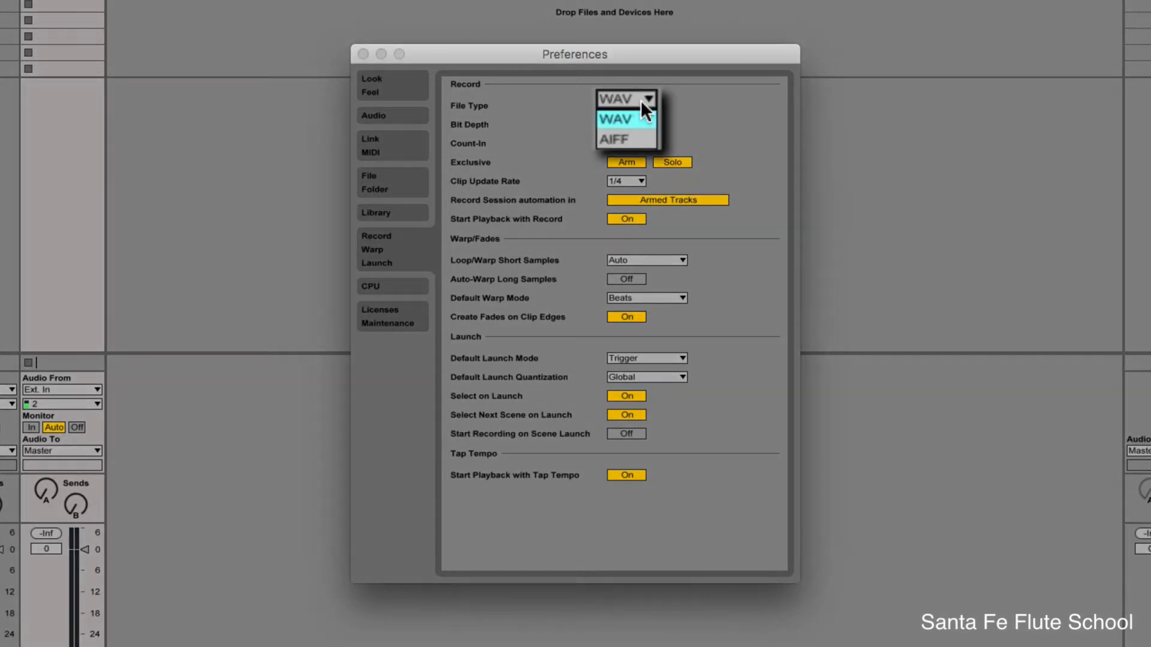
click(634, 102)
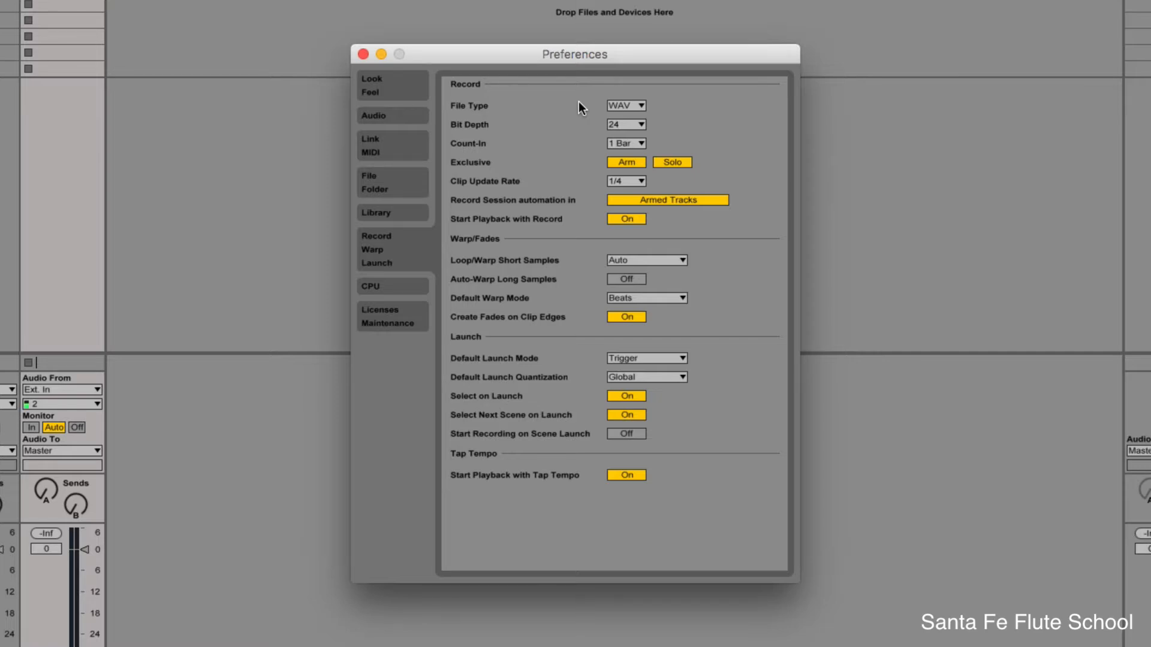
click(622, 107)
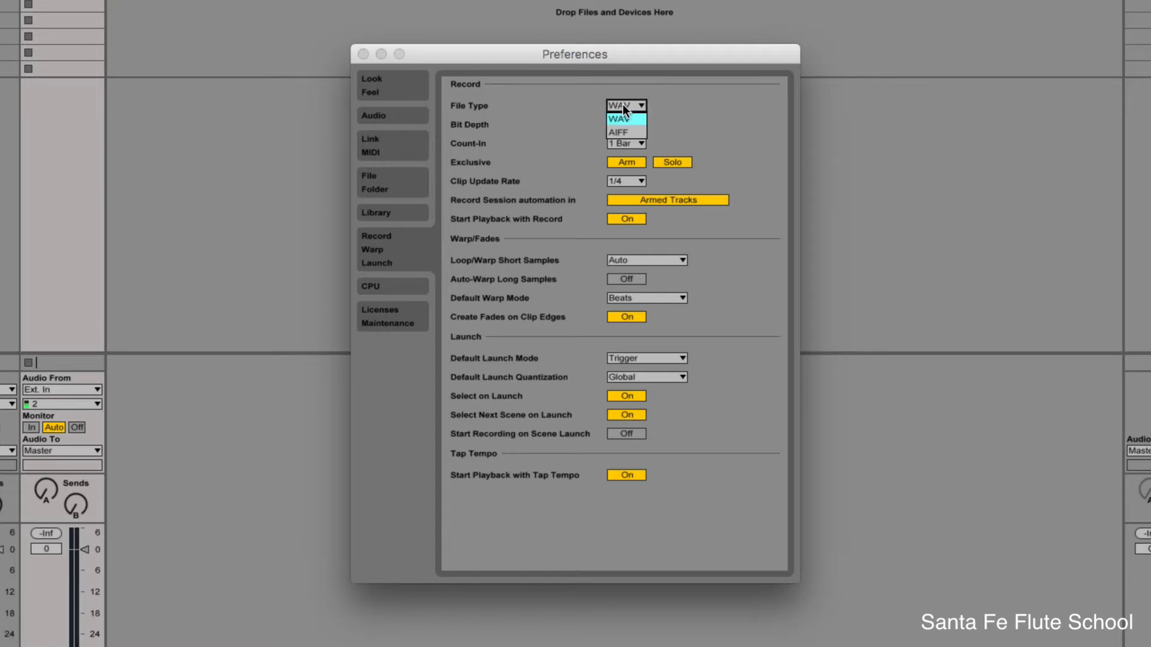
click(579, 101)
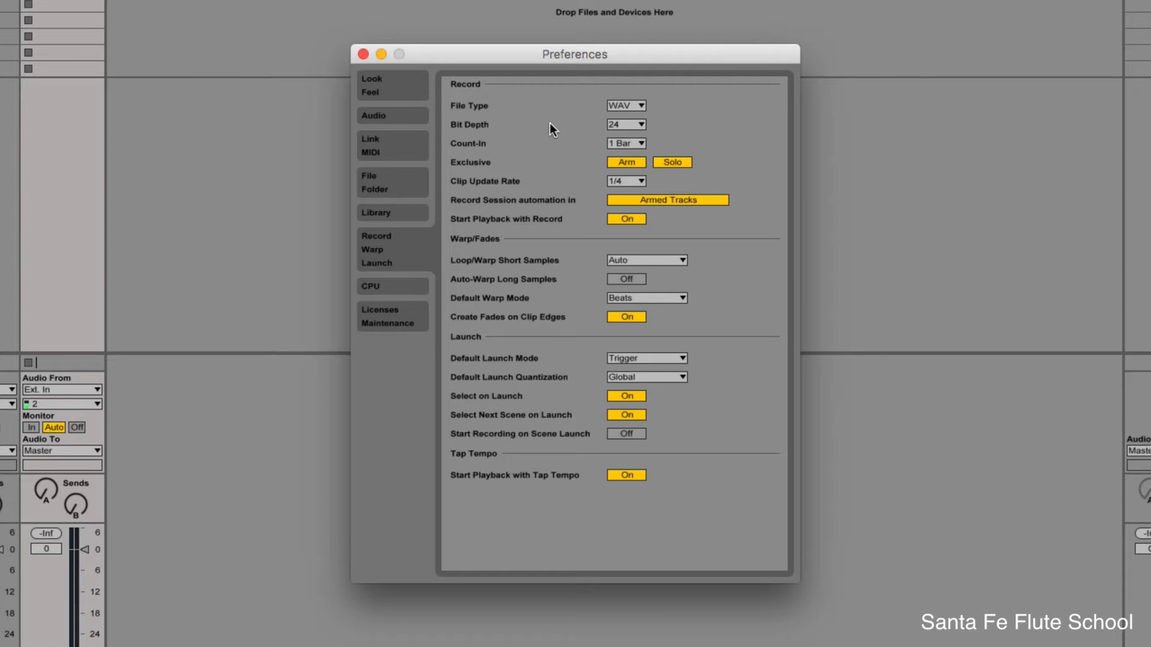
Set the recording bit depth to 24 and close the preferences
click(621, 123)
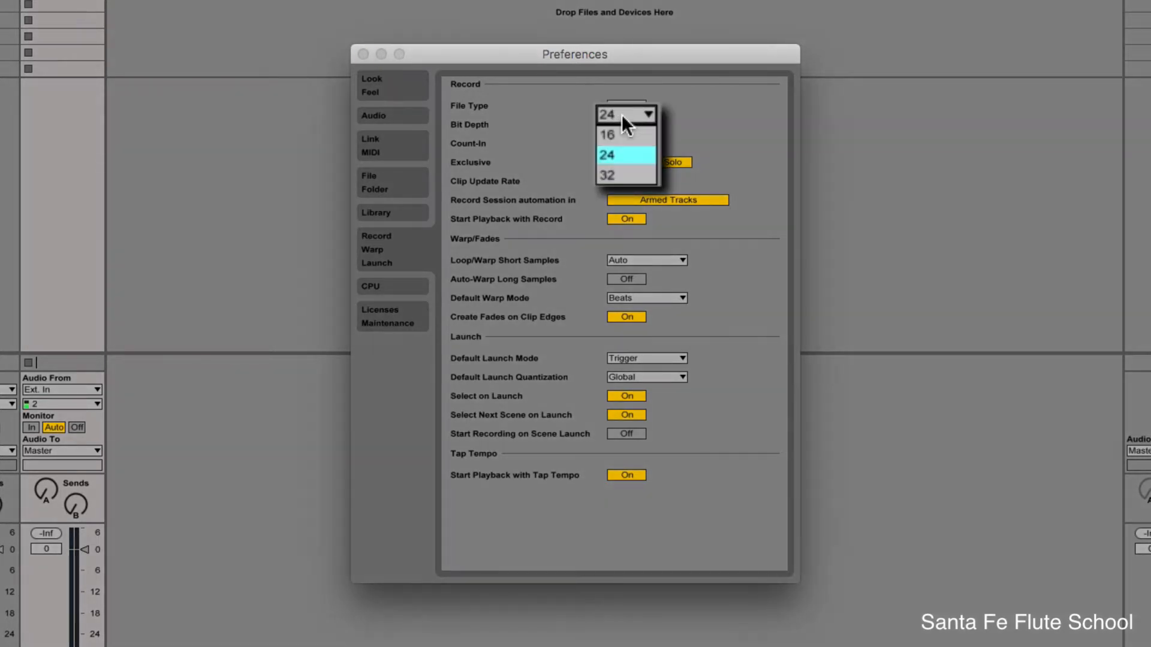
click(613, 159)
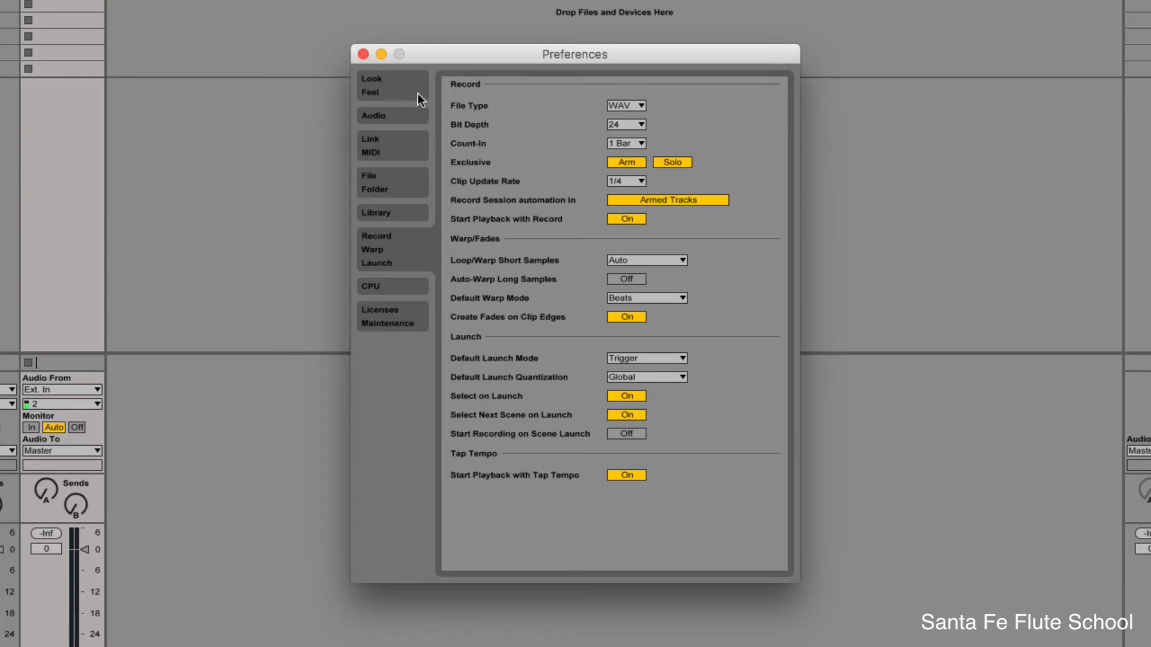
click(364, 55)
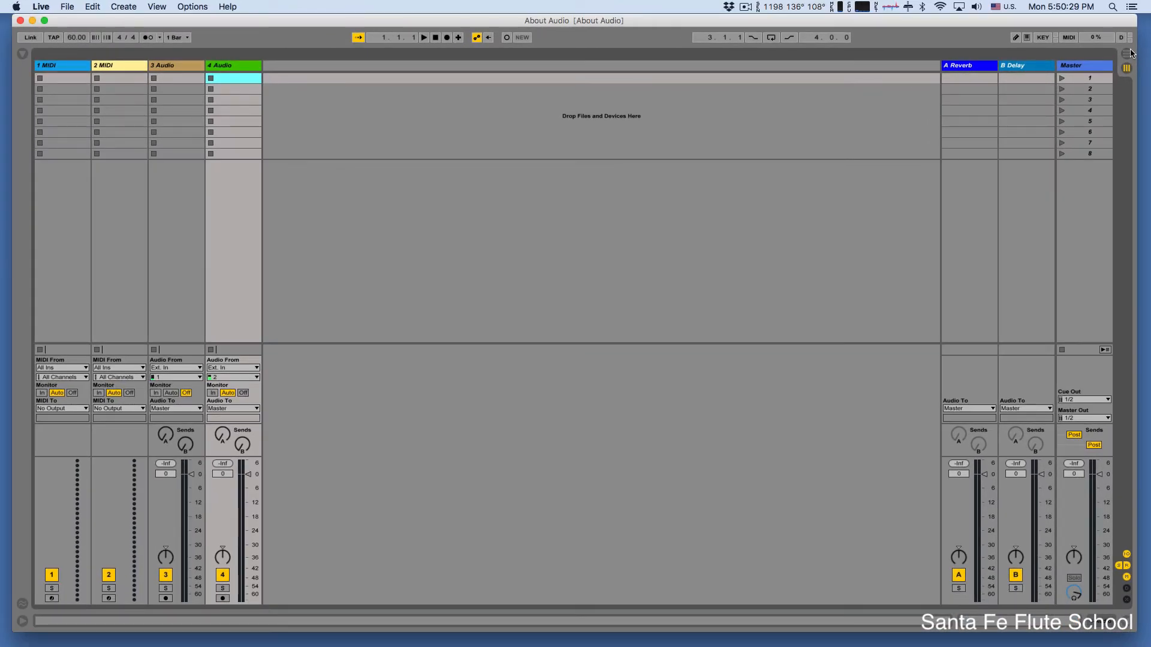
Toggle between Session View and Arrangement View, ending in Arrangement View
key(Tab)
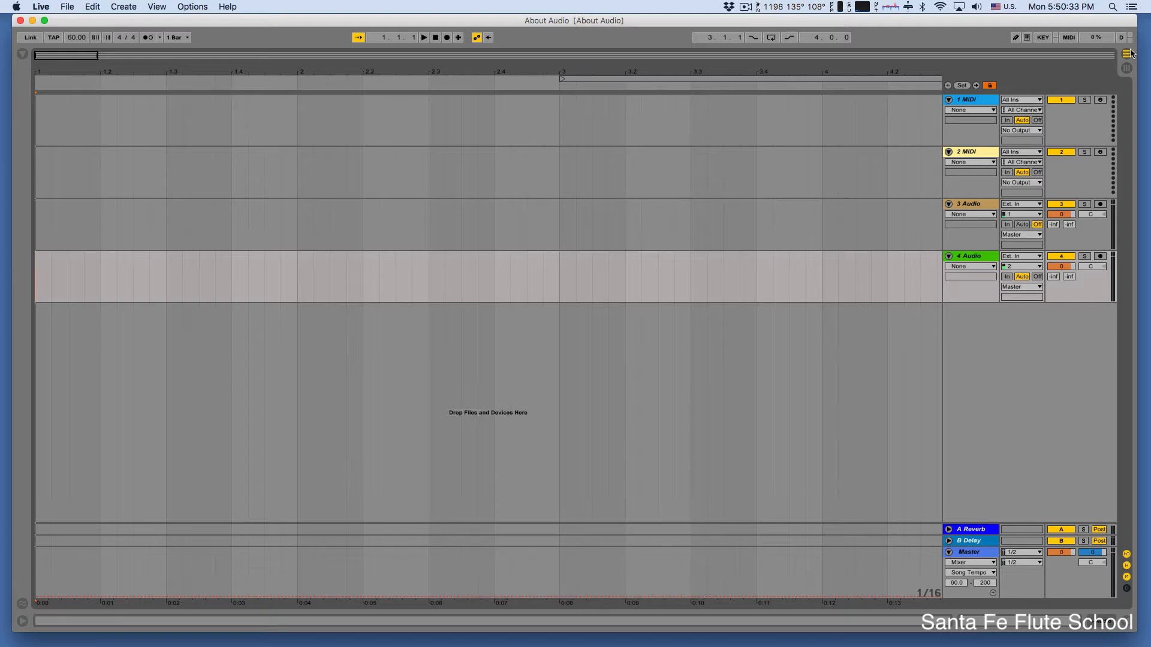
key(Tab)
key(Tab)
key(Tab)
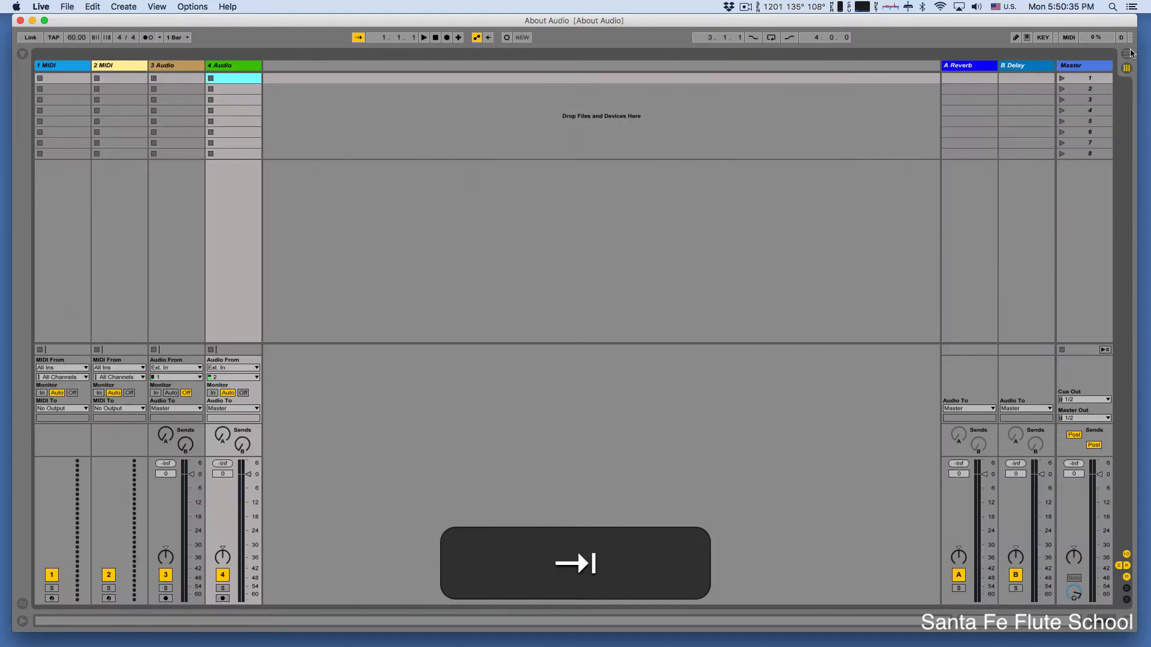
key(Tab)
key(Tab)
key(Tab)
key(Tab)
key(Tab)
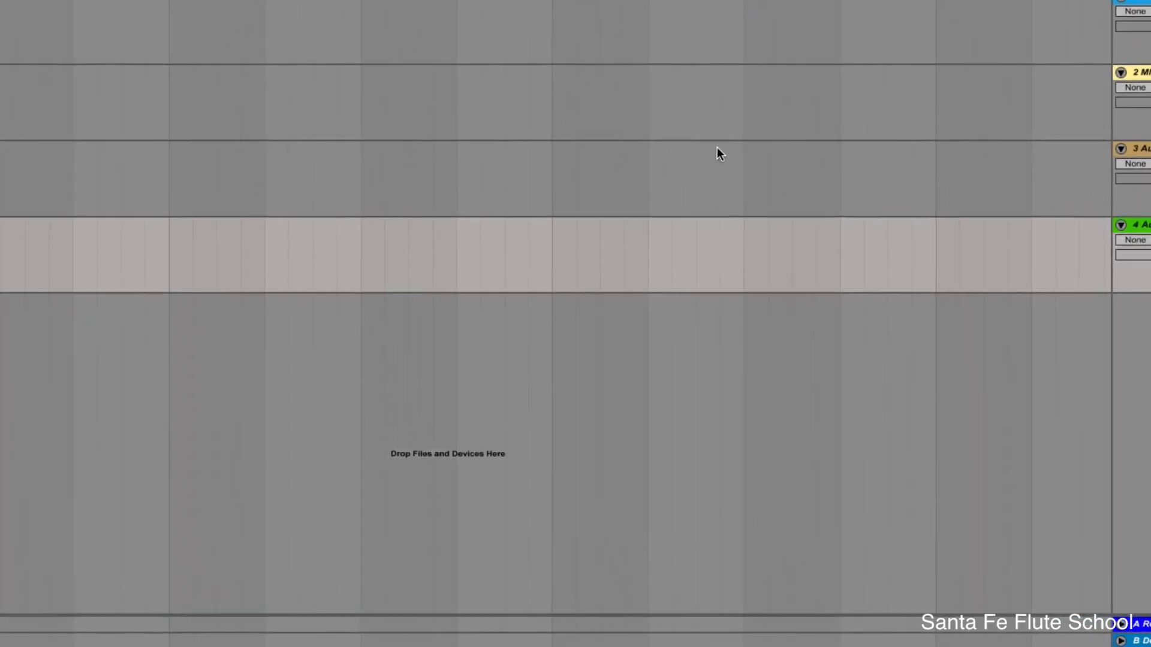
Check the available buffer sizes in the audio preferences and close the preferences
key(super+comma)
click(378, 116)
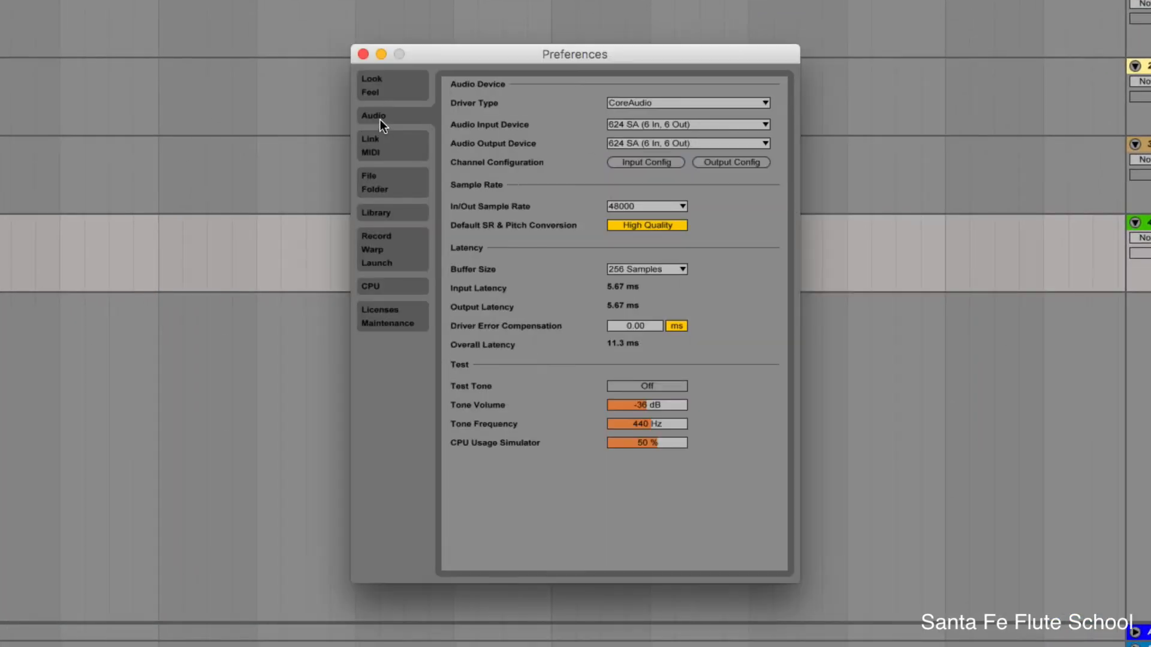
click(630, 269)
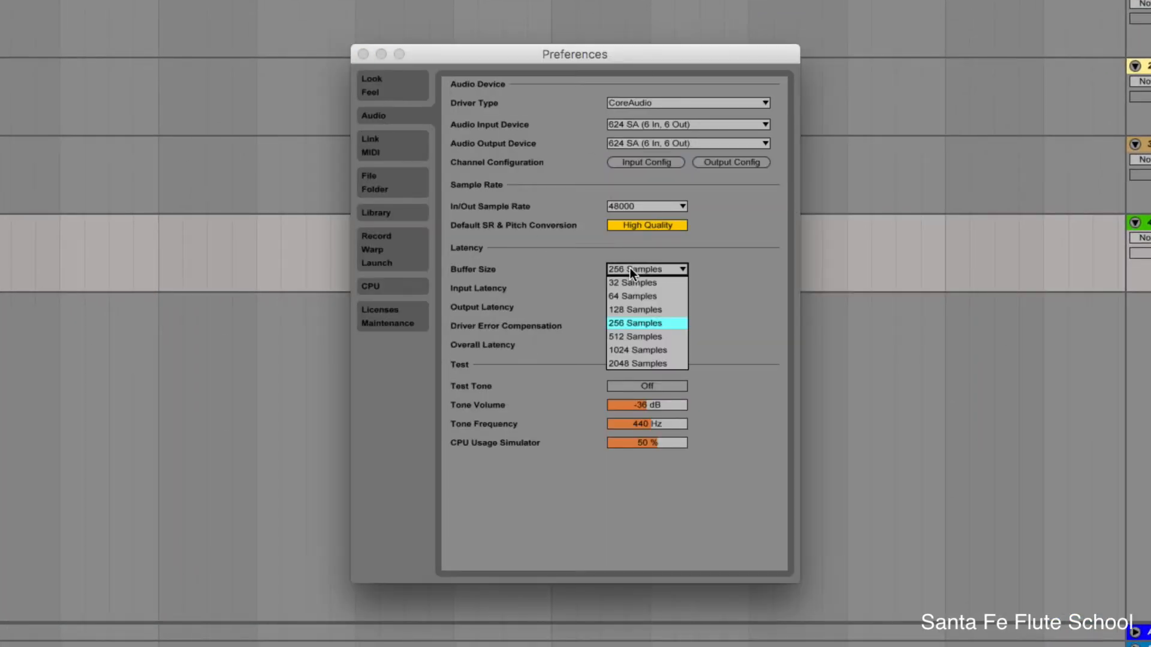
click(585, 289)
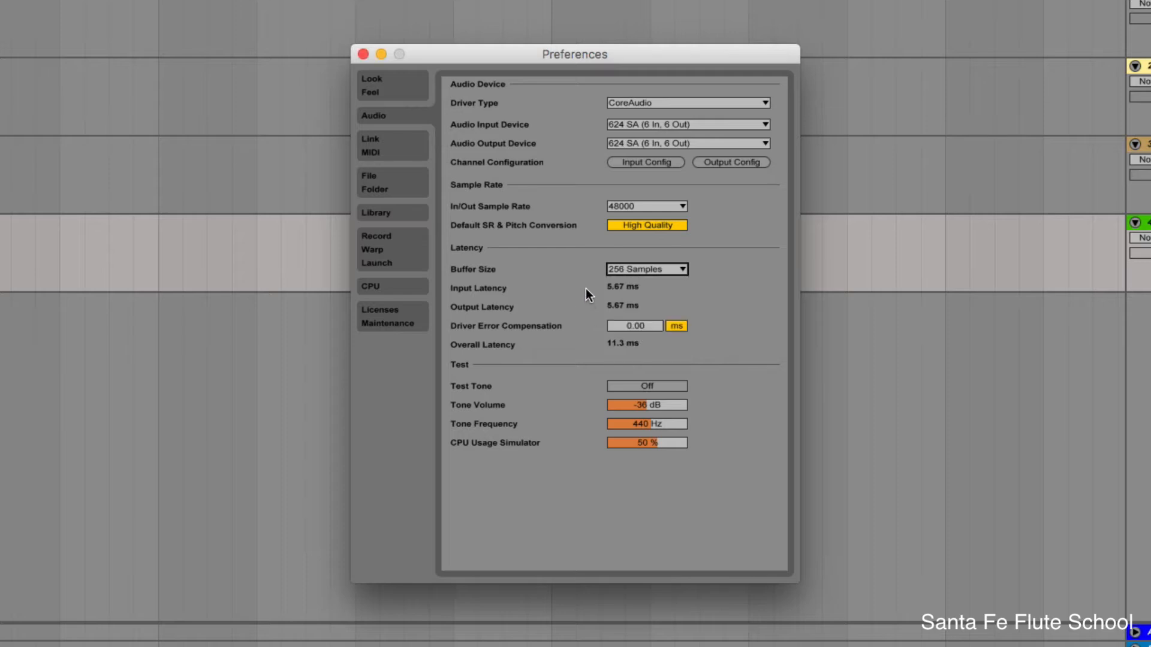
click(362, 53)
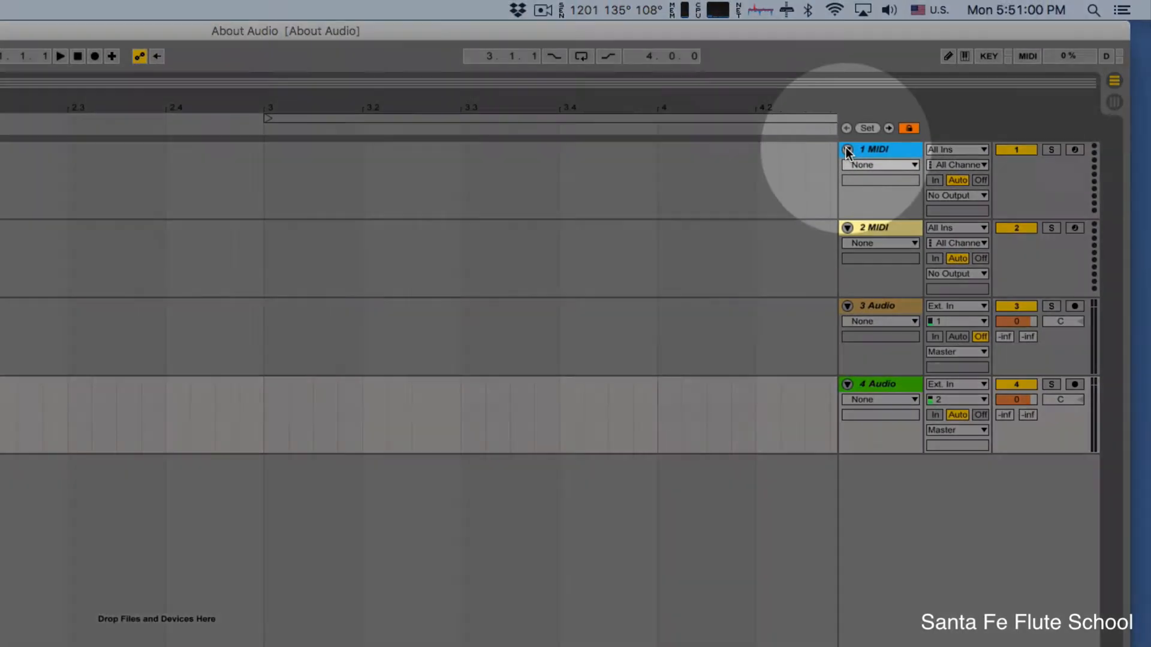
Fold the 1 MIDI, 2 MIDI and 3 Audio tracks and make the 4 Audio track taller
click(965, 84)
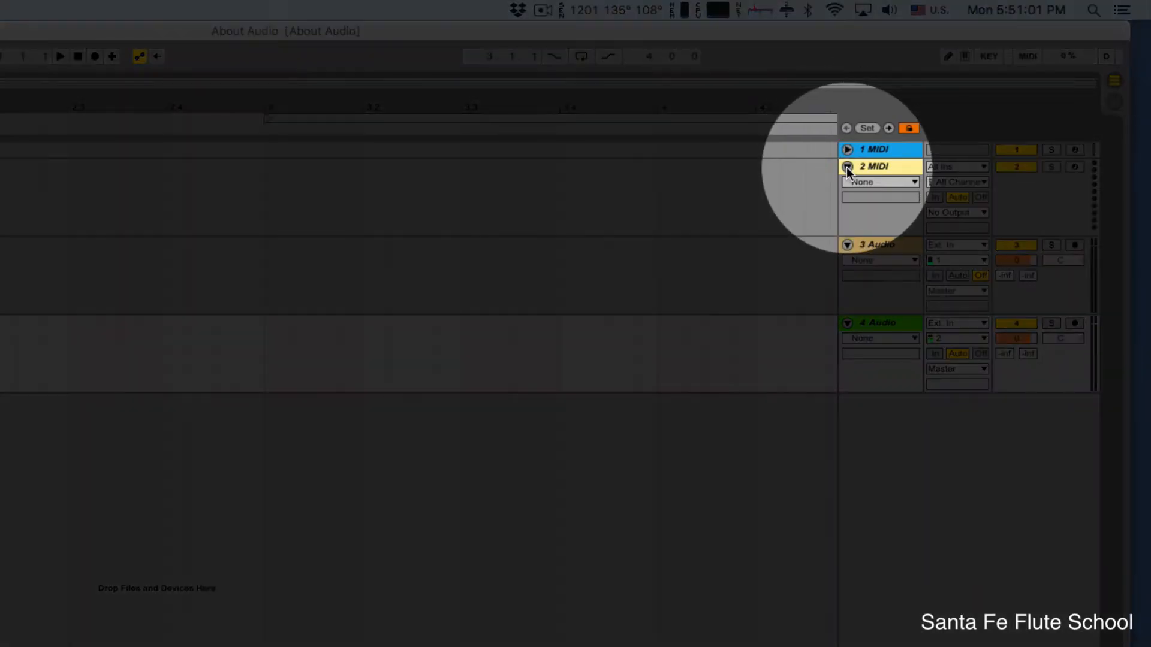
click(846, 167)
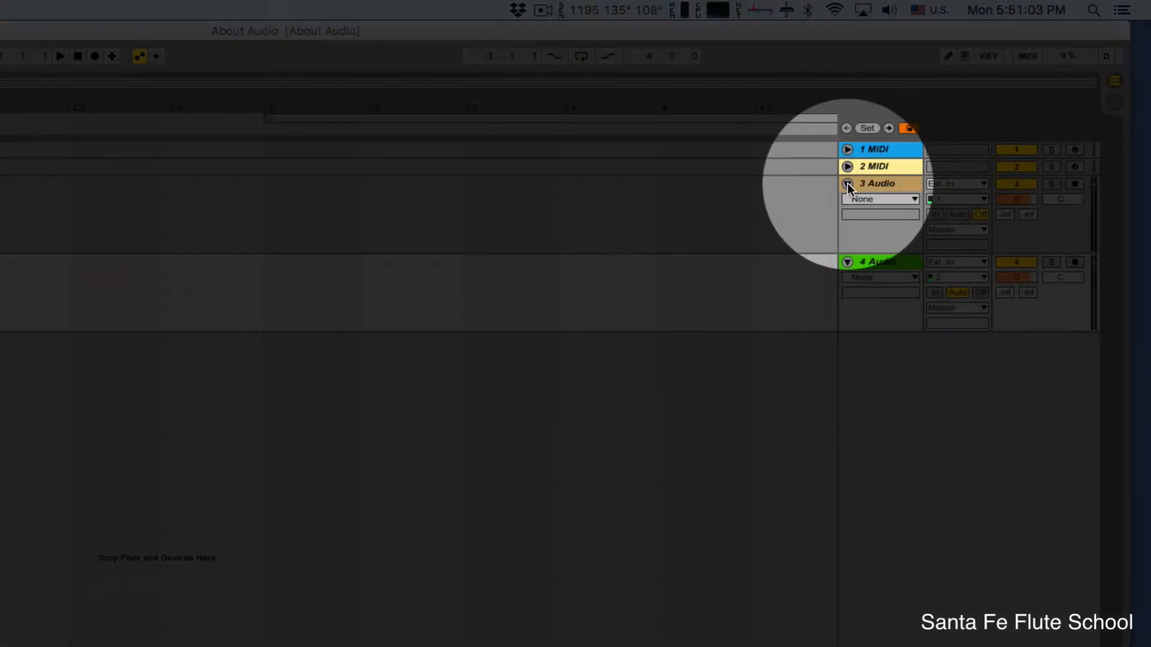
click(847, 183)
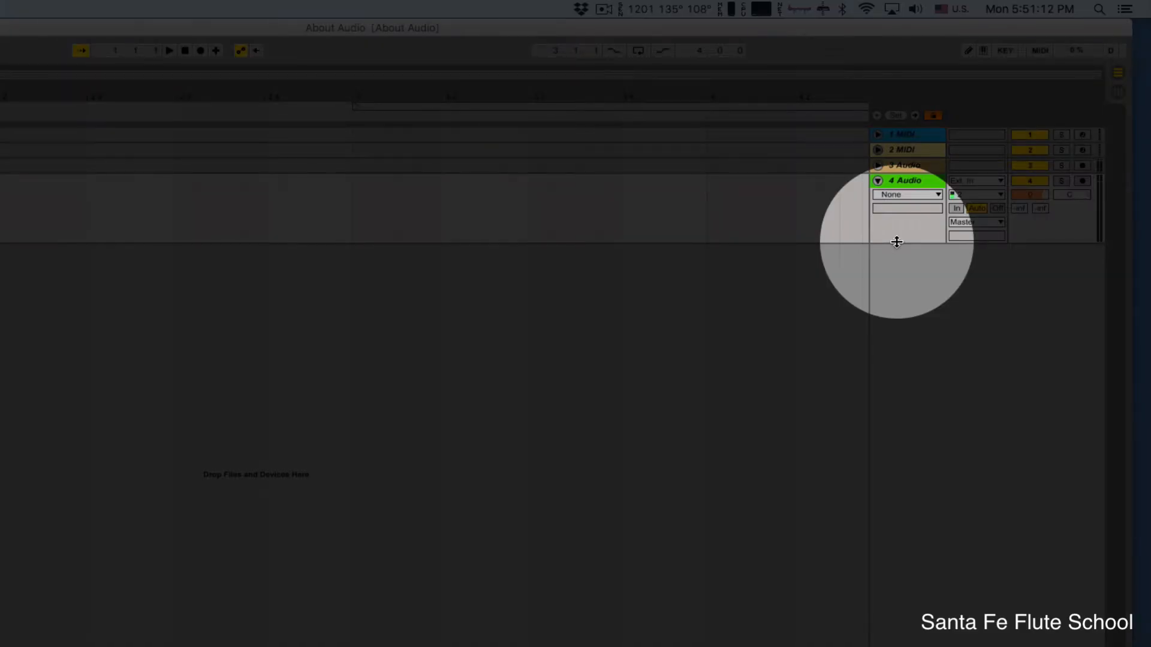
drag(896, 241, 892, 345)
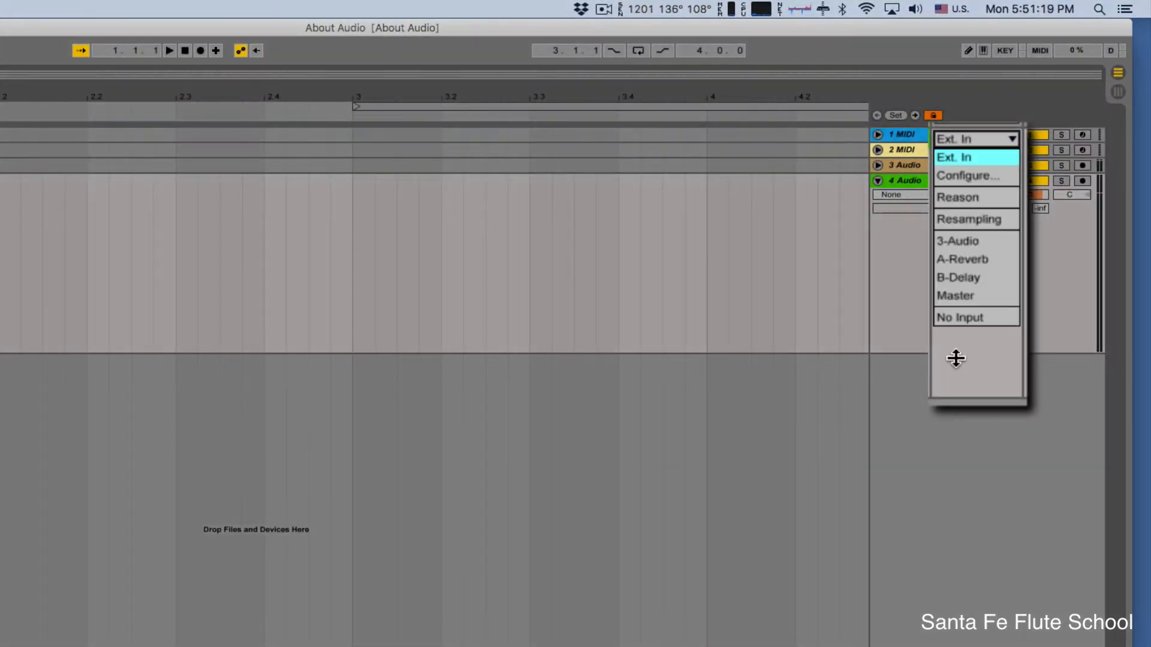
Set the 4 Audio track's input source to Ext. In and arm the track for recording
click(977, 159)
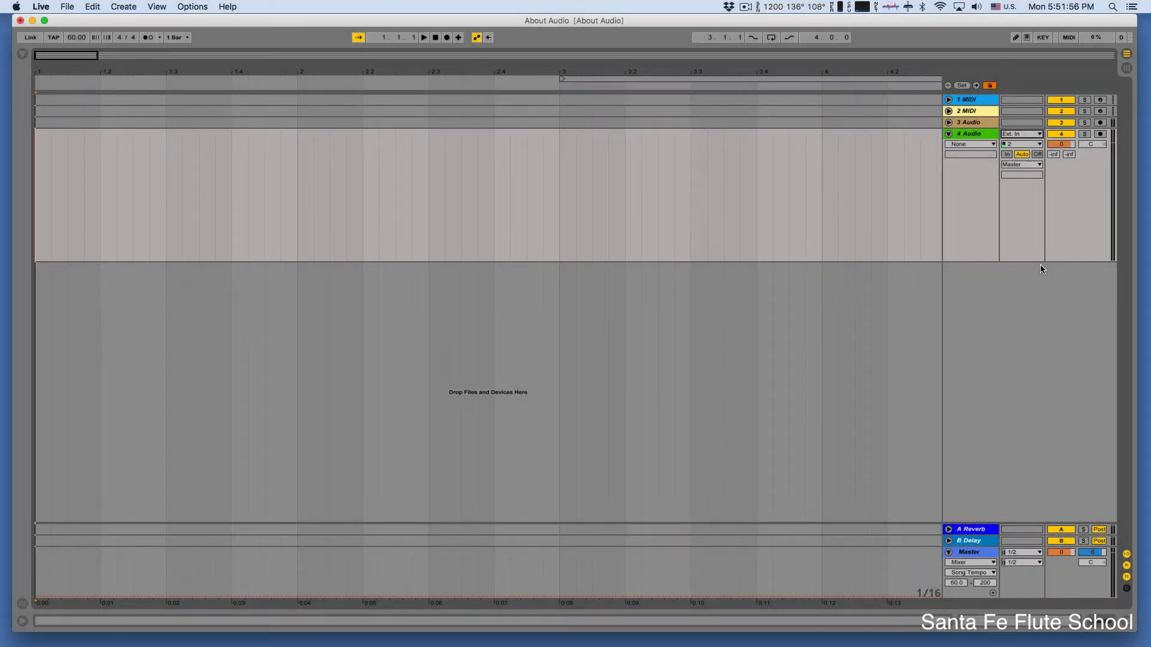
click(1101, 134)
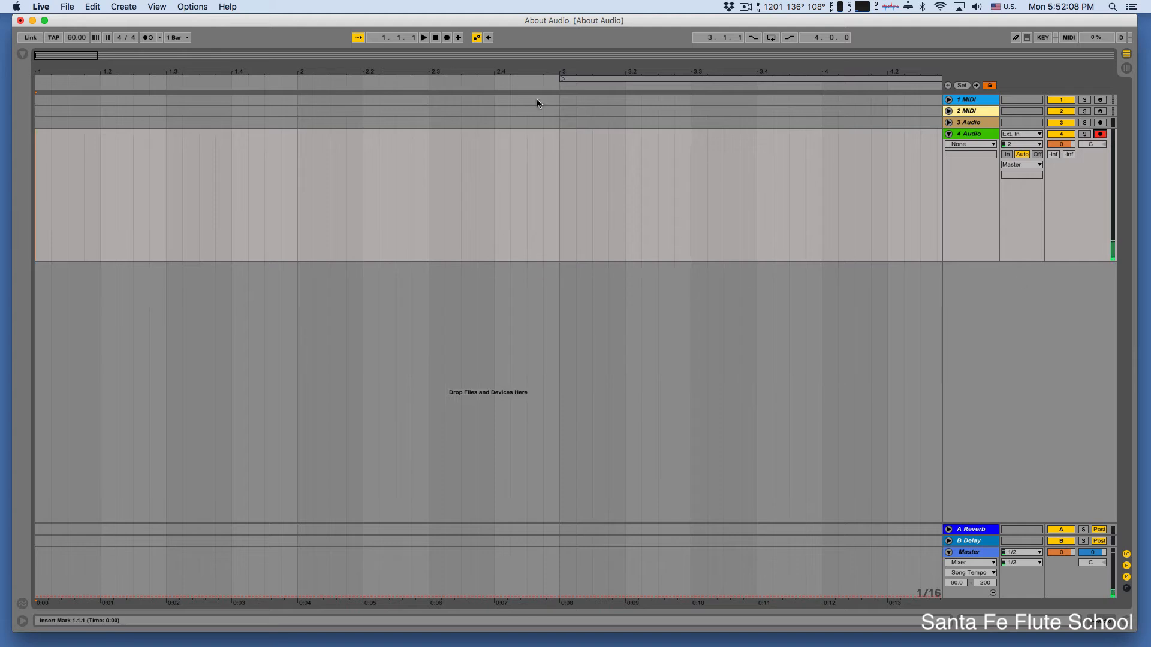
Record a two-bar audio clip from the start of the 4 Audio track, using the metronome with a 1 Bar count-in
click(148, 38)
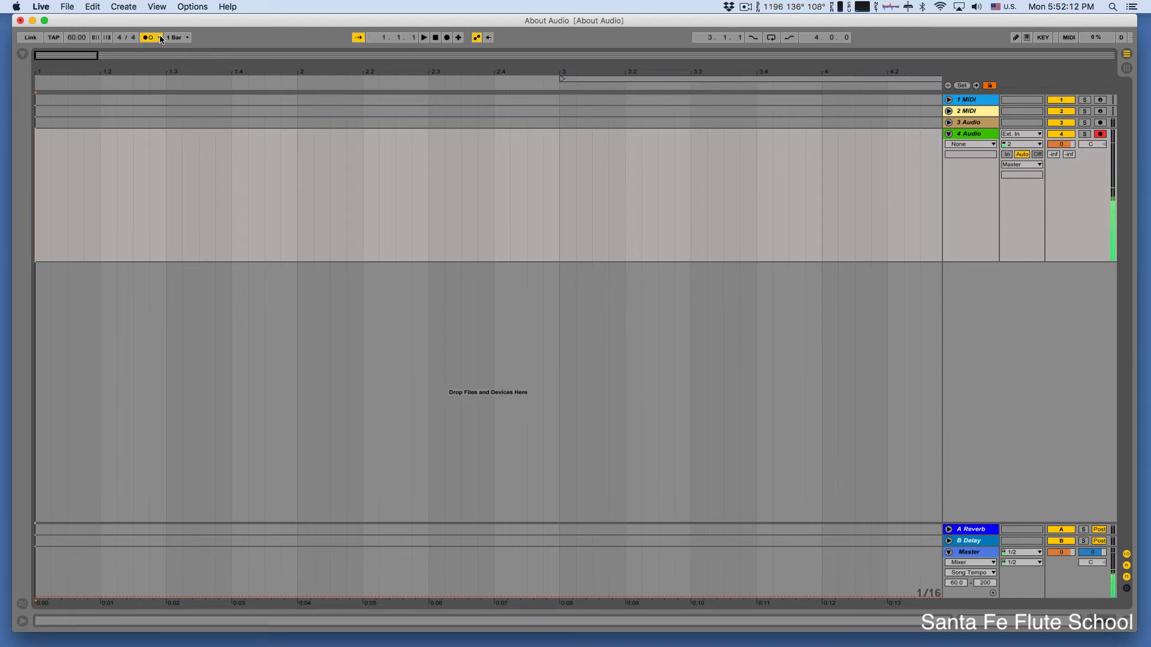
click(160, 38)
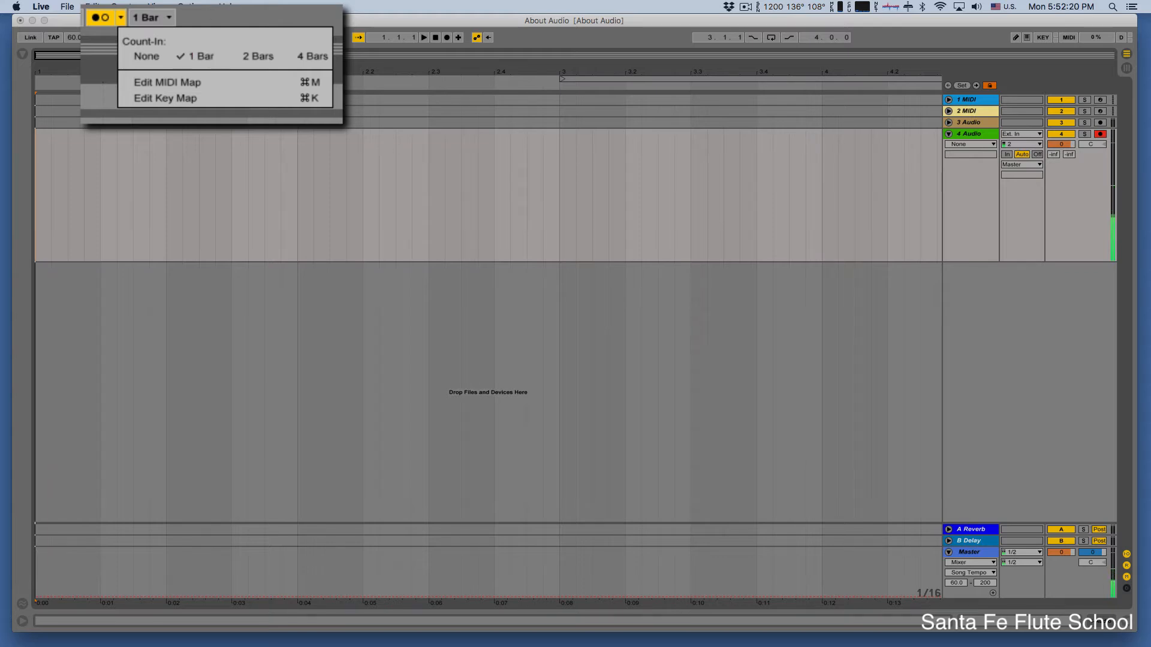
click(226, 24)
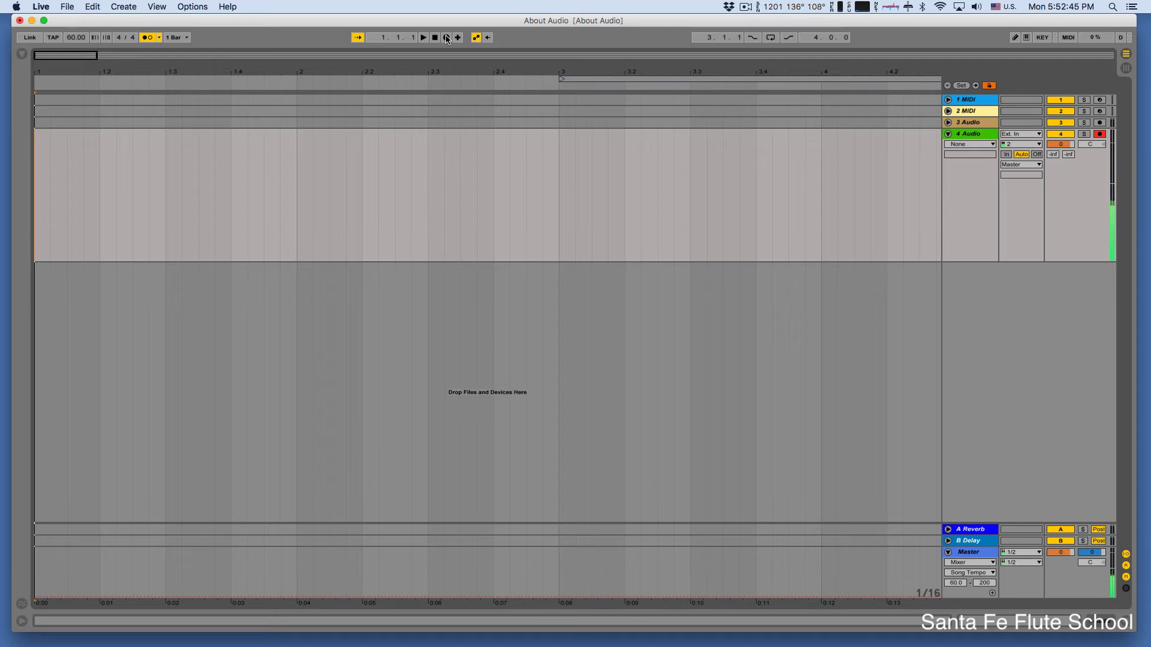
click(447, 37)
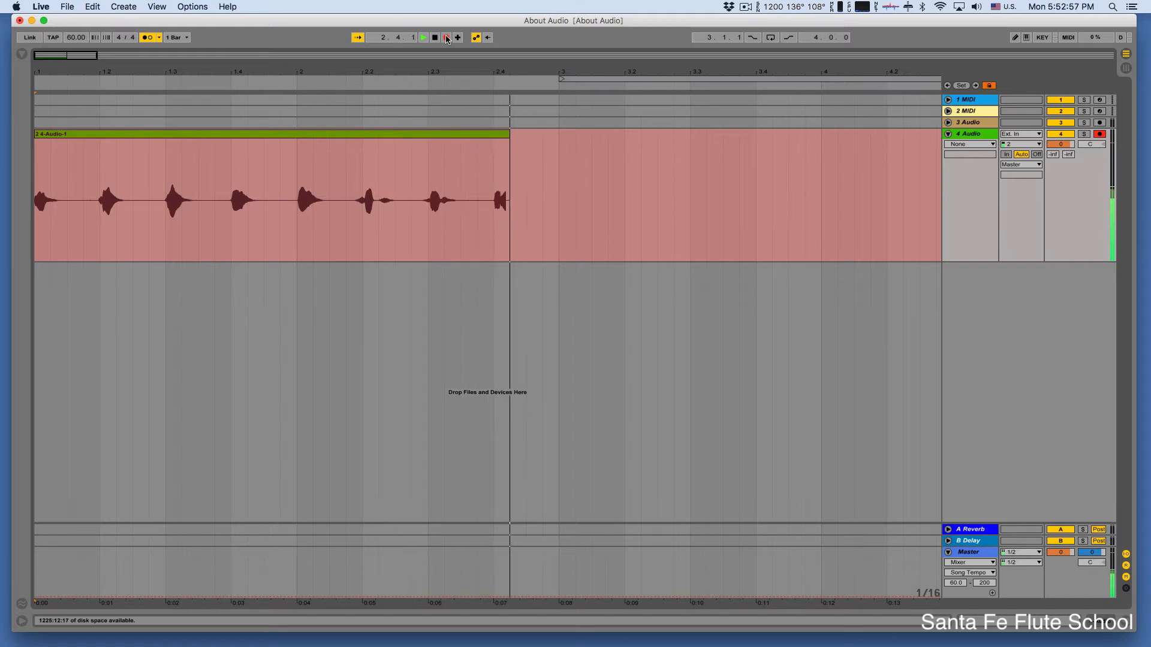
click(447, 37)
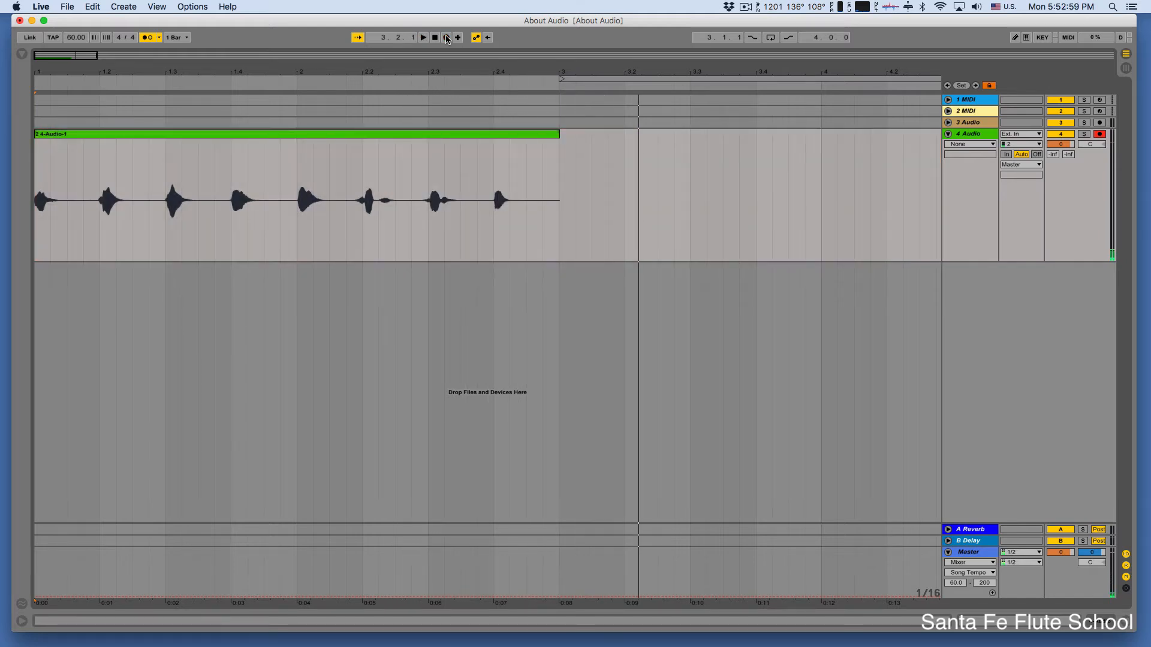
Play back the recorded clip with the metronome turned off and the 4 Audio track disarmed
click(147, 37)
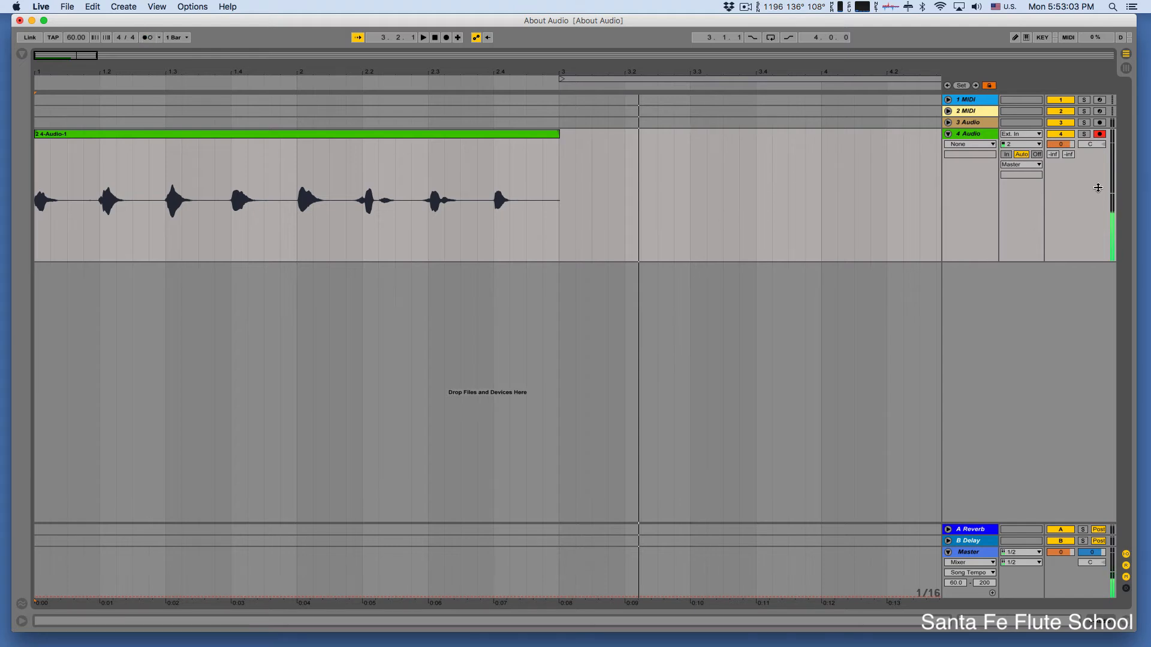
click(1100, 135)
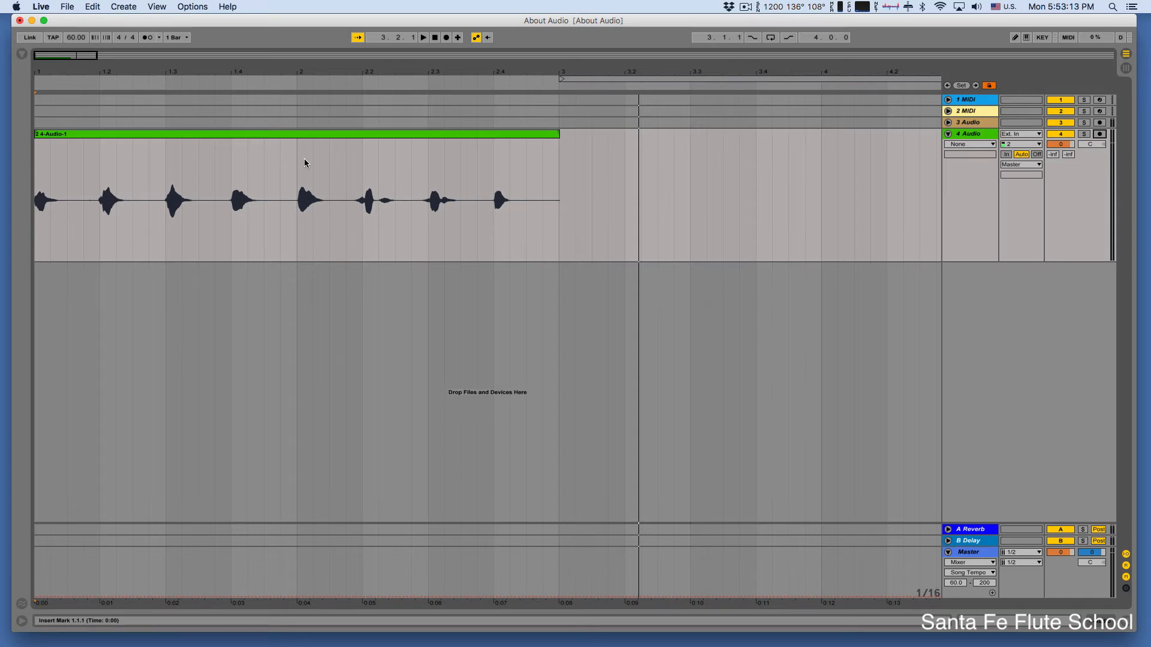
key(space)
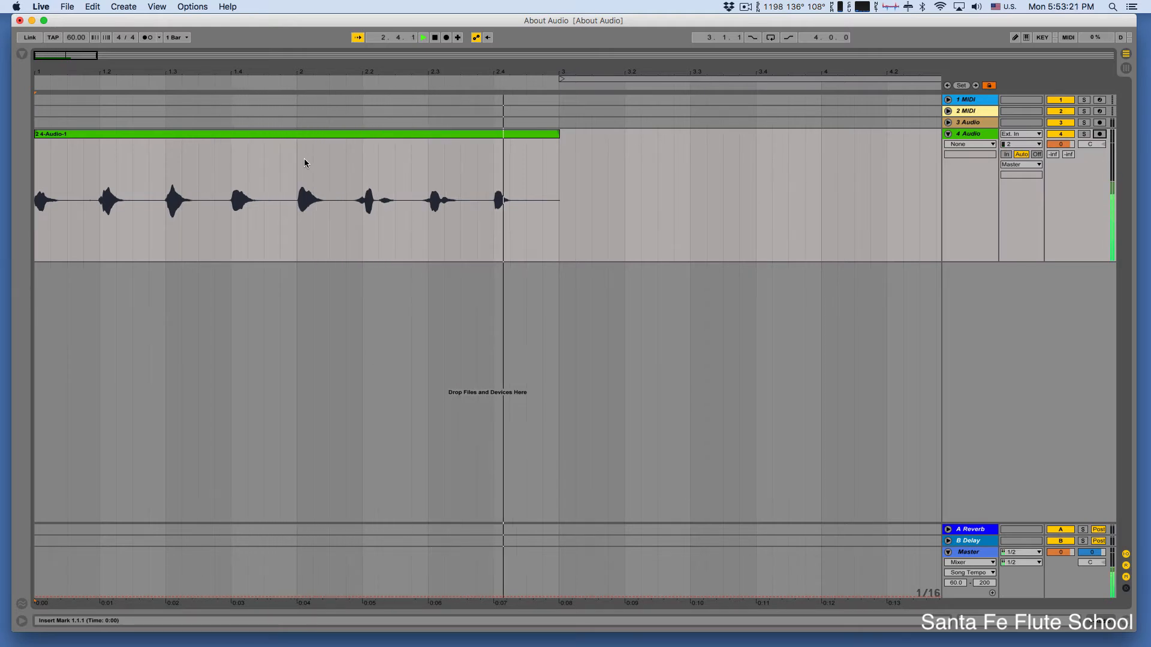
key(space)
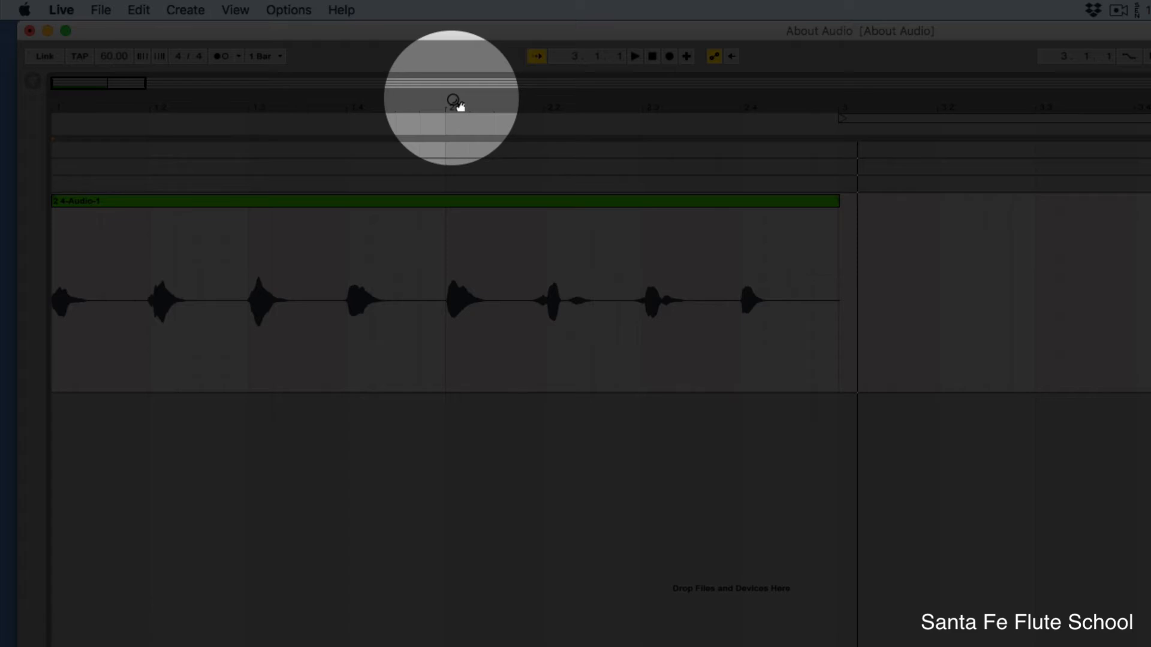
Open the recorded clip on the 4 Audio track in Clip View and select the whole clip
click(450, 105)
mouse_move(451, 101)
mouse_down()
mouse_move(451, 367)
mouse_move(451, 45)
mouse_move(451, 171)
mouse_move(576, 174)
mouse_move(624, 144)
mouse_move(617, 106)
mouse_up()
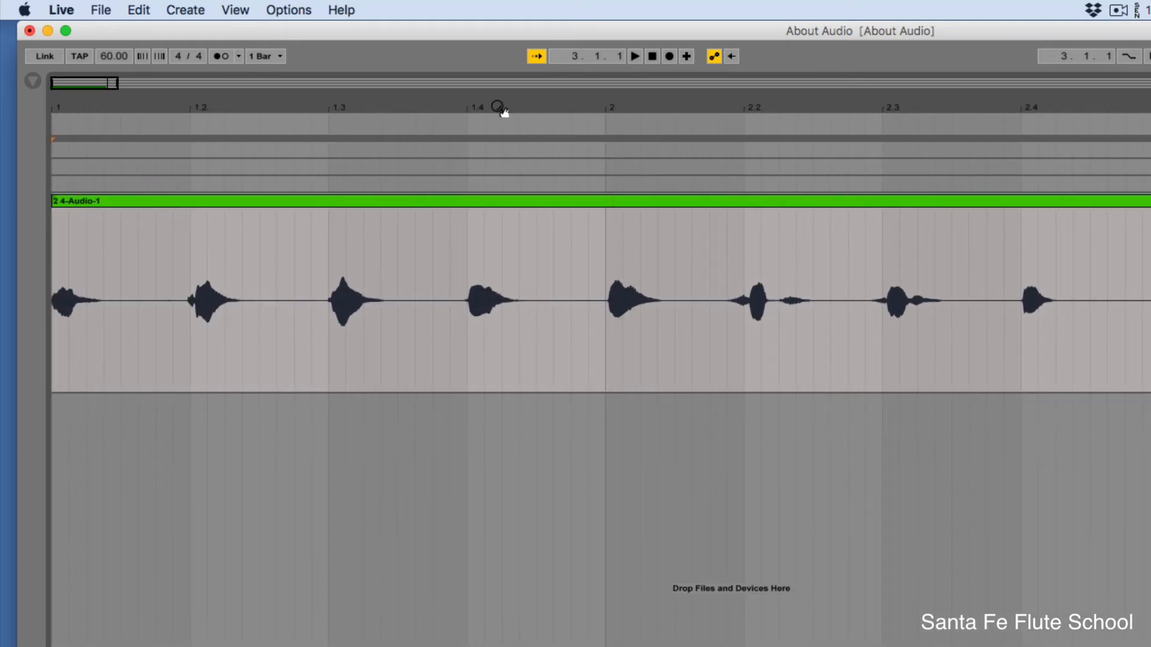
mouse_move(498, 106)
mouse_down()
mouse_move(498, 129)
mouse_move(500, 108)
mouse_up()
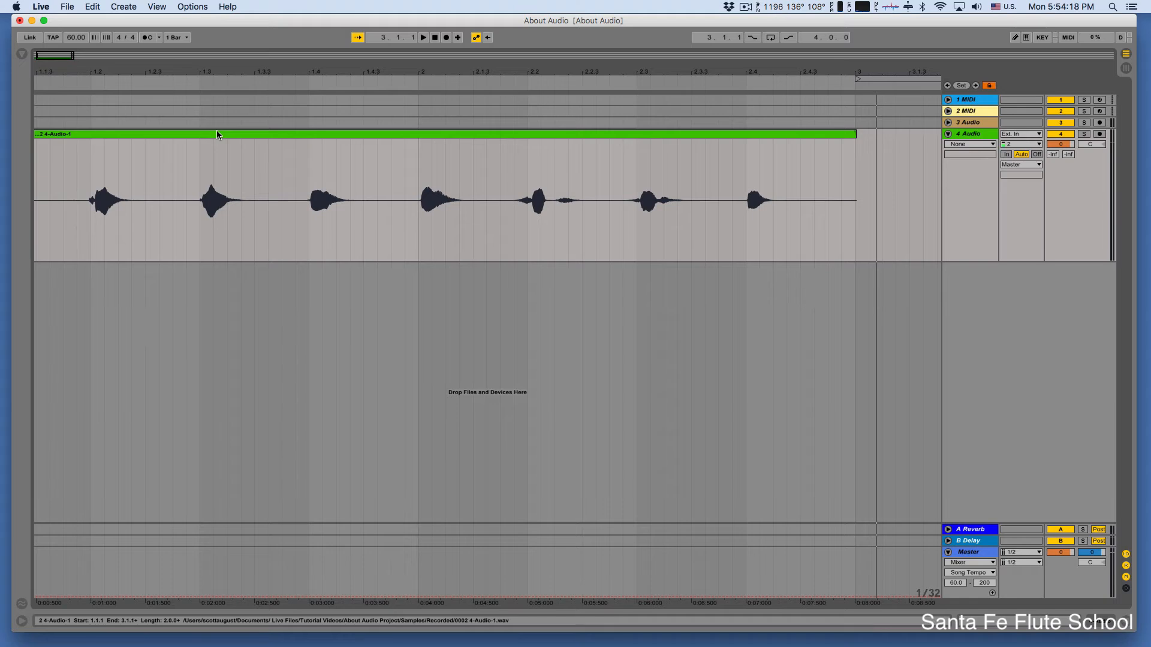
double_click(217, 134)
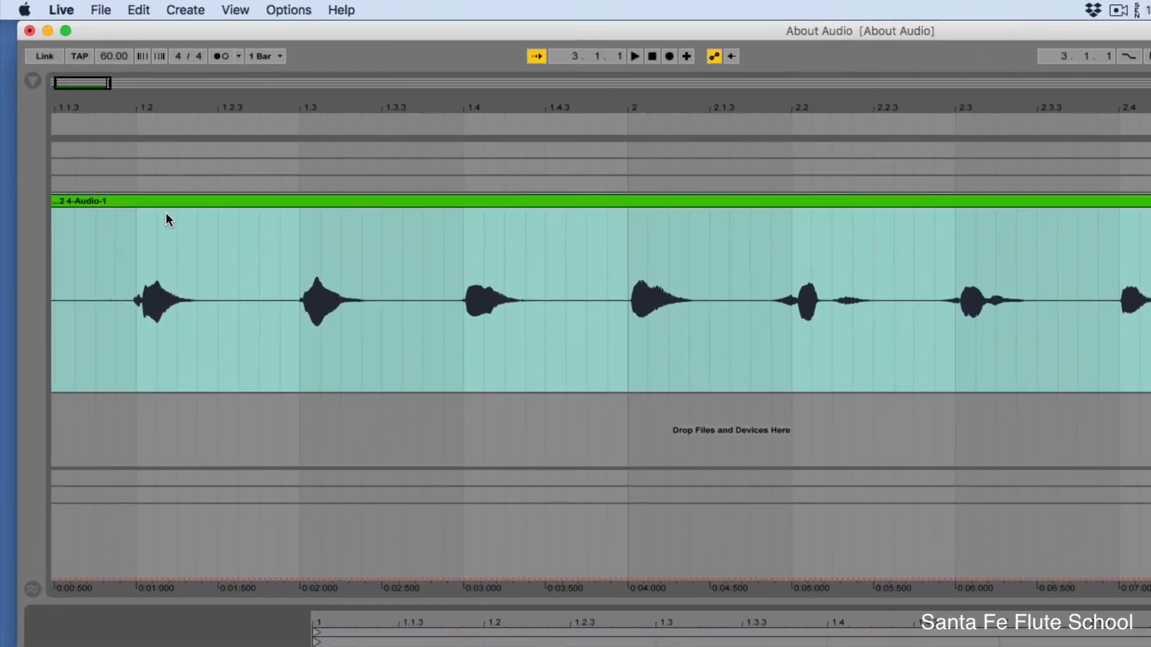
click(81, 202)
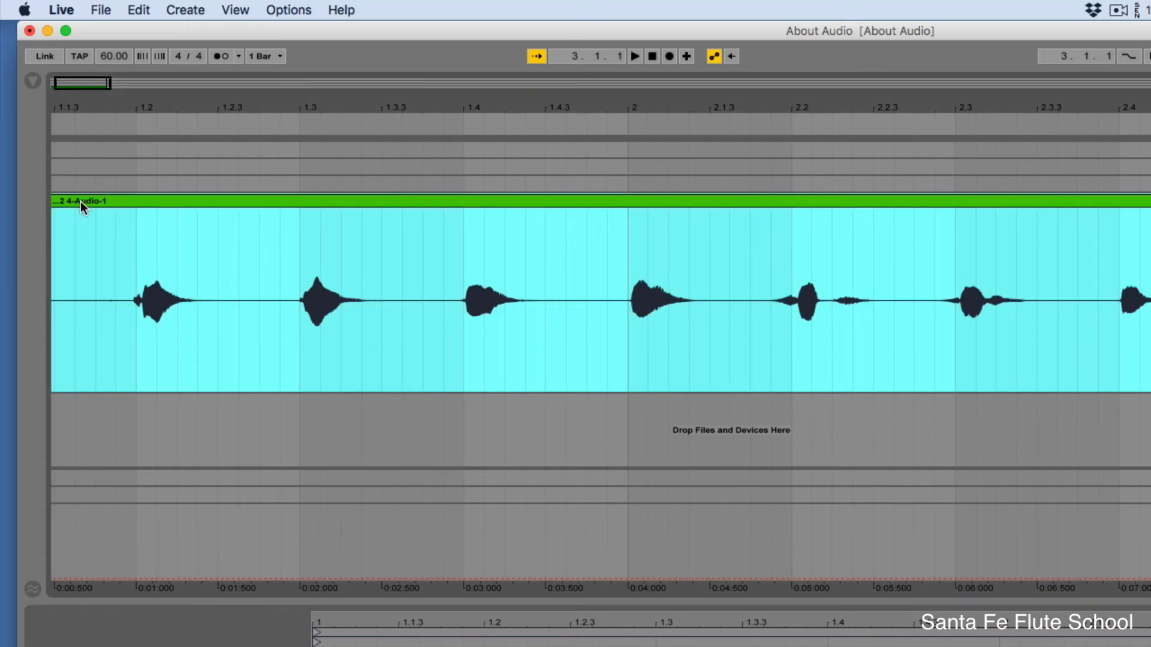
Rename the recorded clip on the 4 Audio track as #1-8
right_click(81, 202)
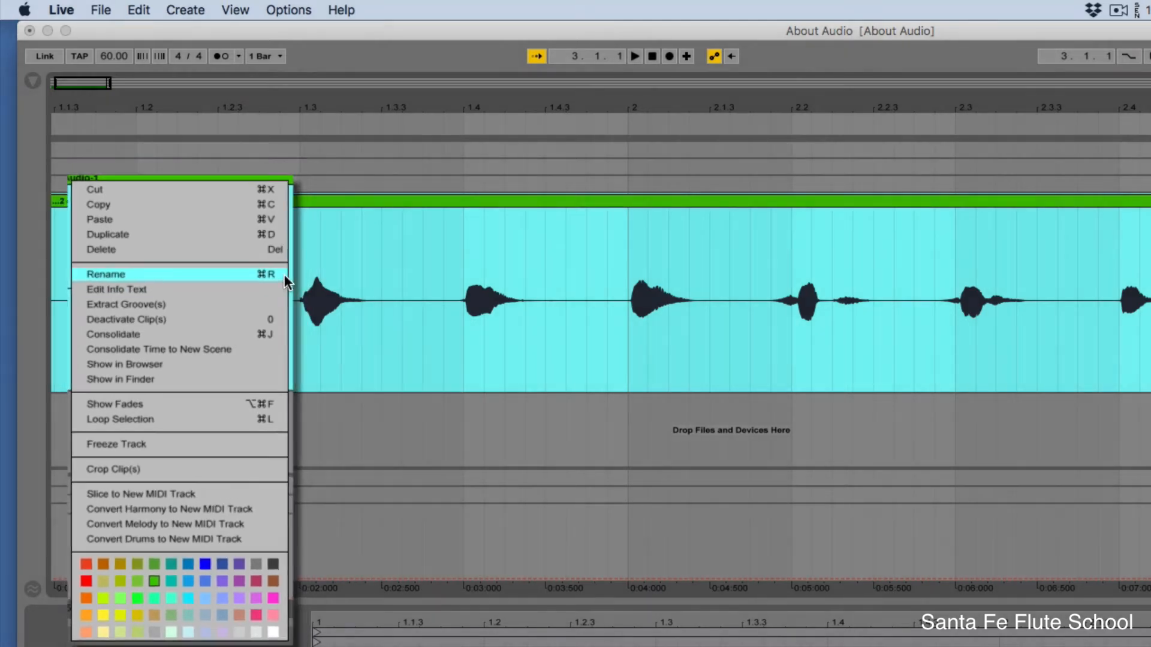
click(287, 267)
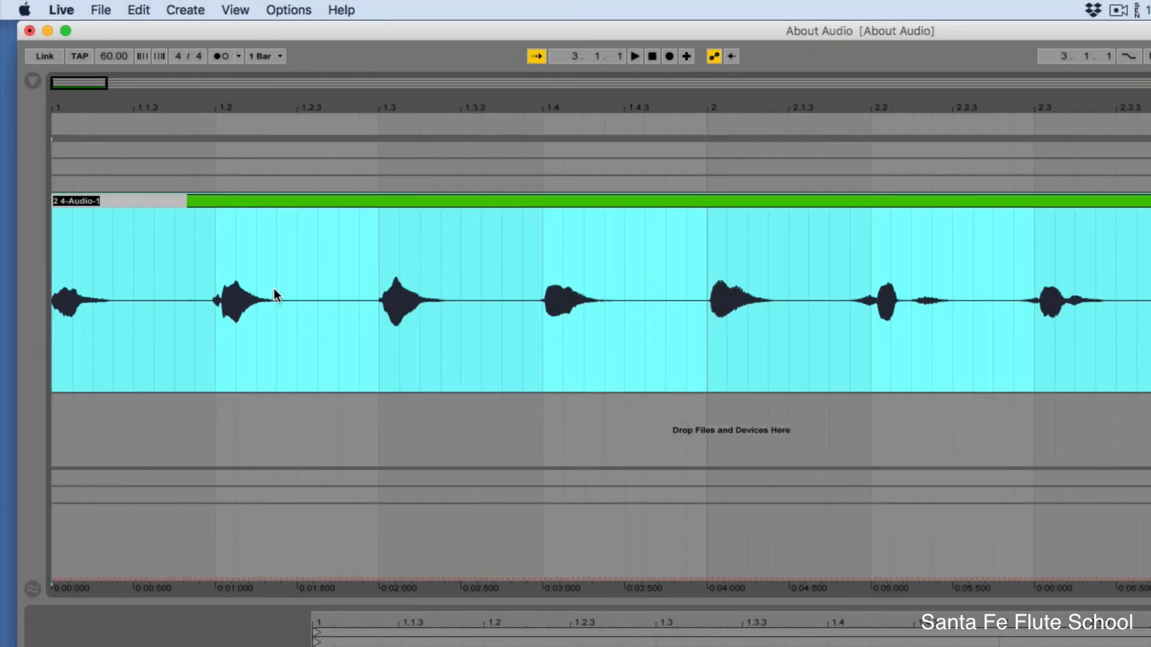
text(#1)
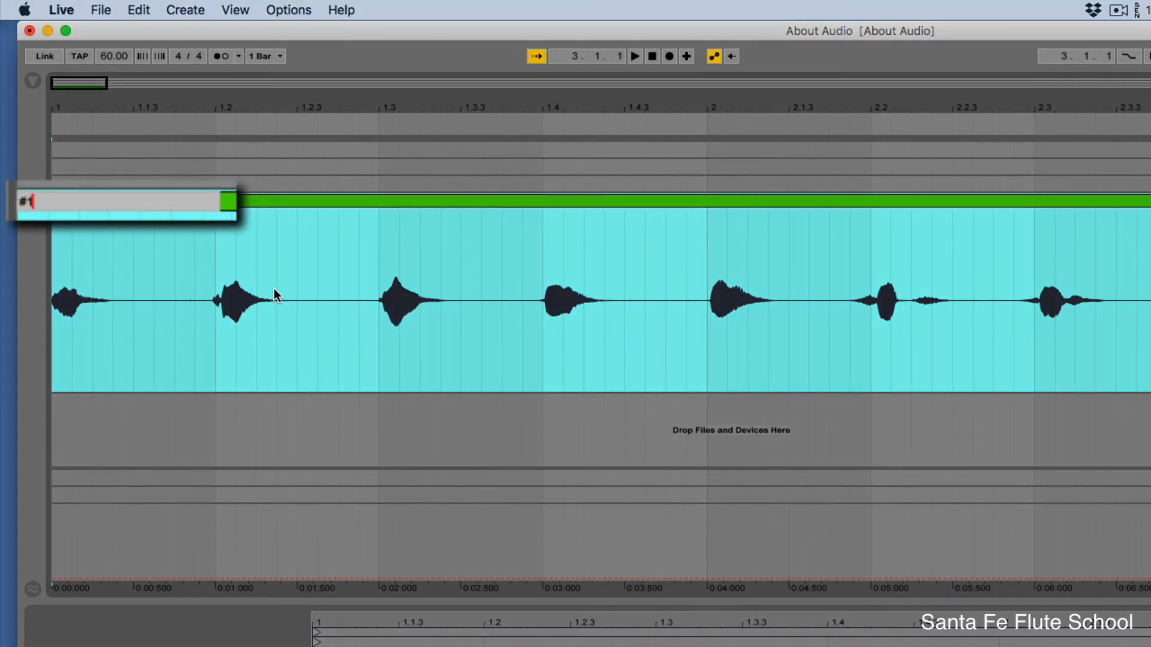
text(-8)
key(Return)
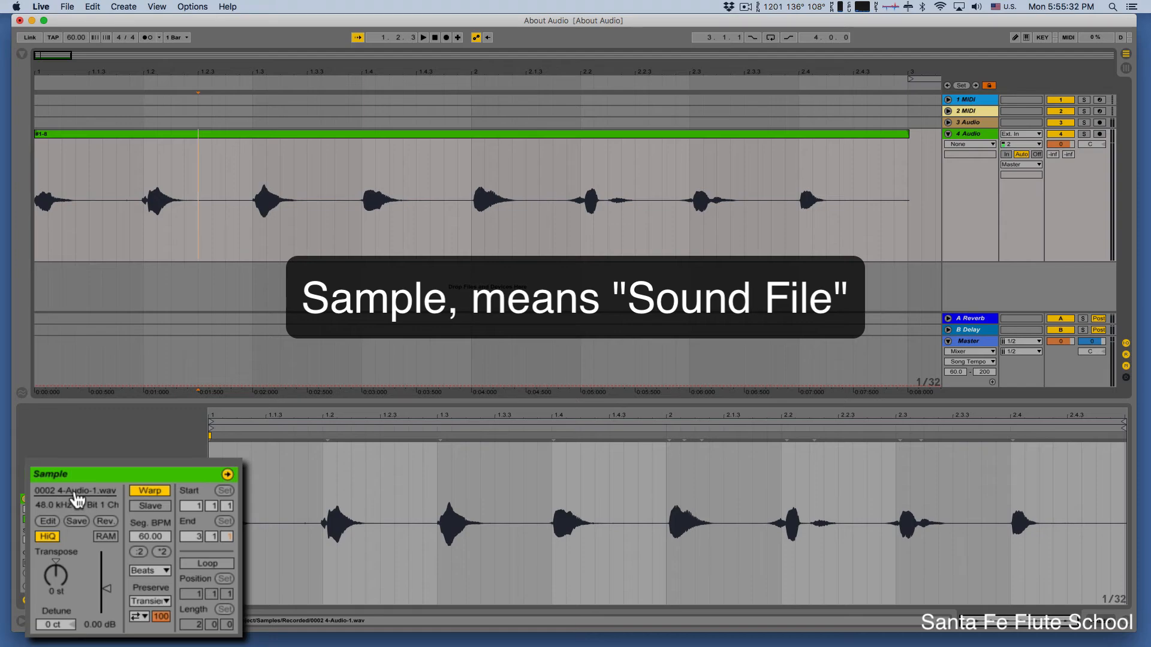
Show the clip's sample, 0002 4-Audio-1.wav, in the browser and rename the file as Number Audio
right_click(74, 491)
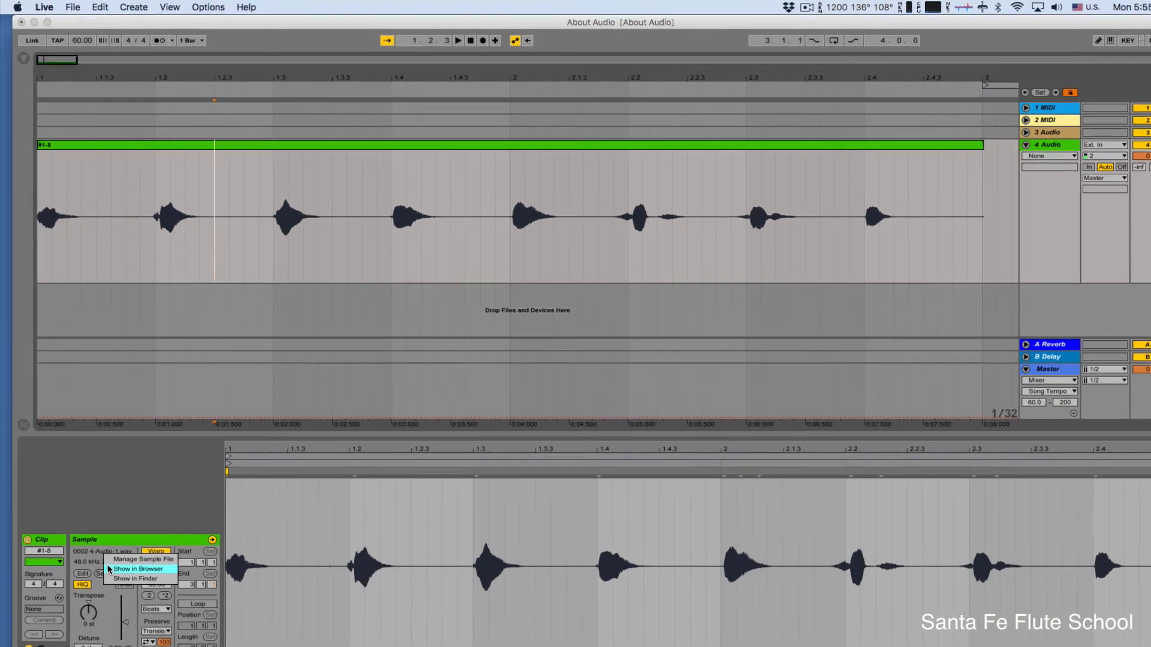
click(101, 524)
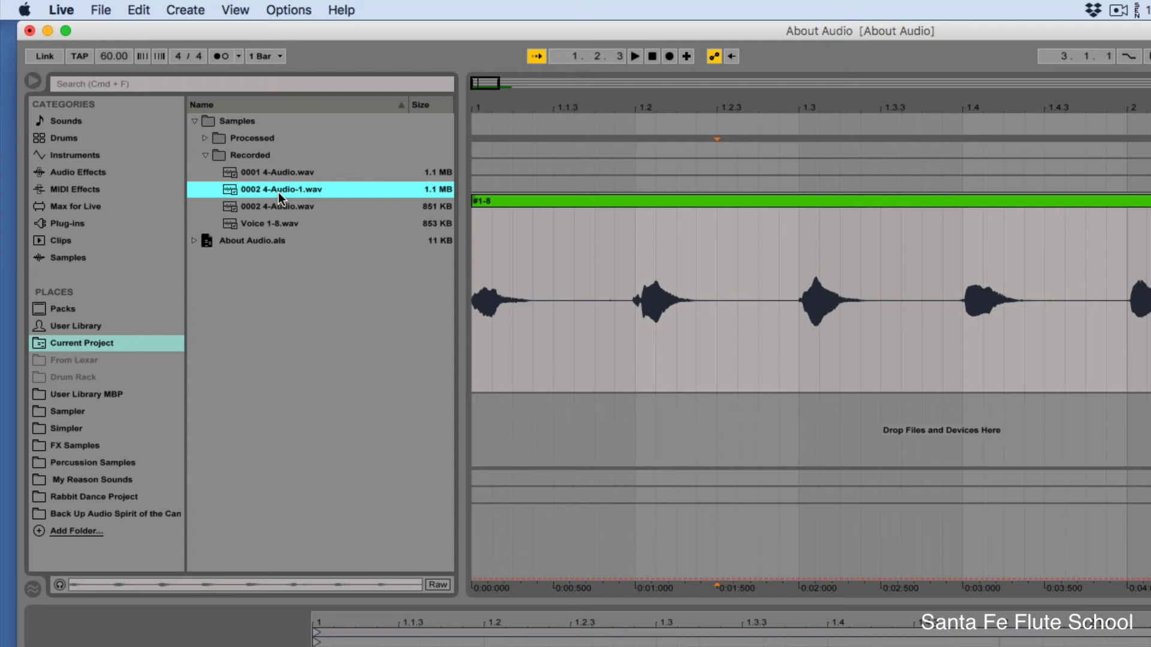
key(super+r)
text(Numv=ber)
key(BackSpace)
key(BackSpace)
key(BackSpace)
key(BackSpace)
key(BackSpace)
text(ber Audio)
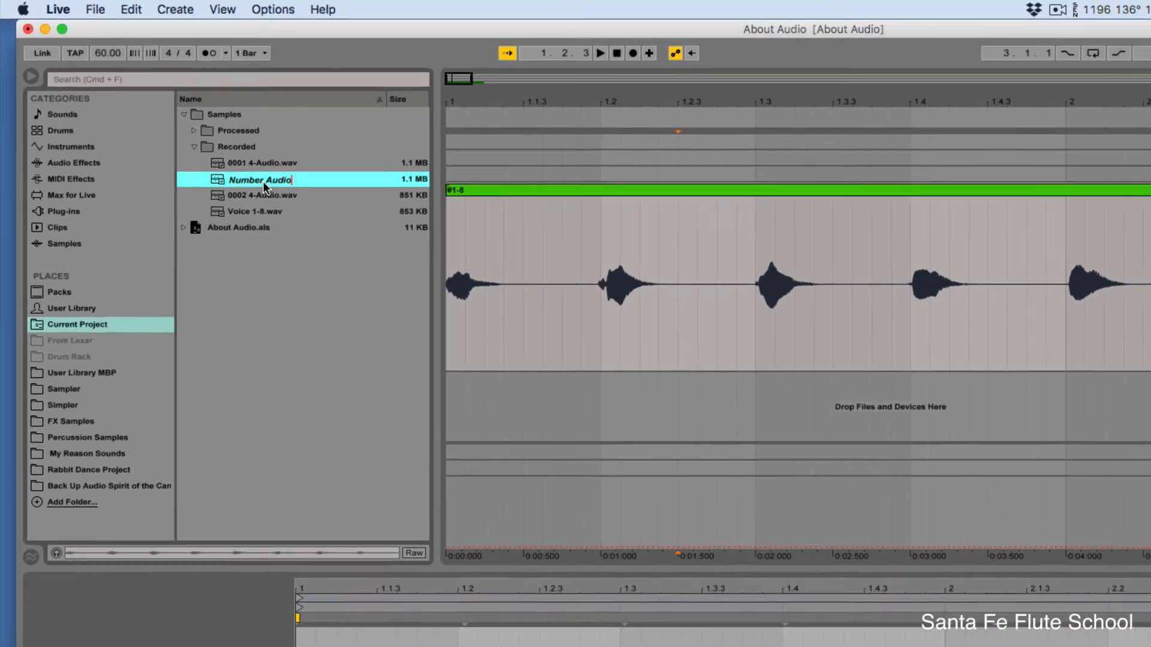
key(Return)
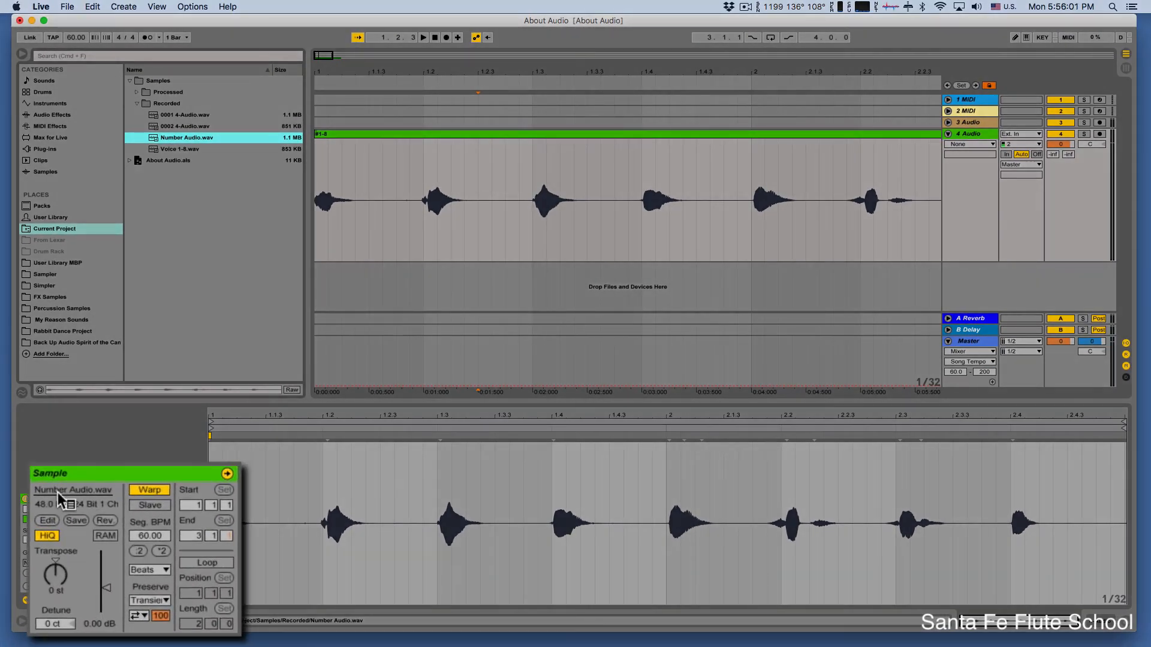
Reveal the Number Audio.wav sample in Finder, and return to Live
right_click(84, 517)
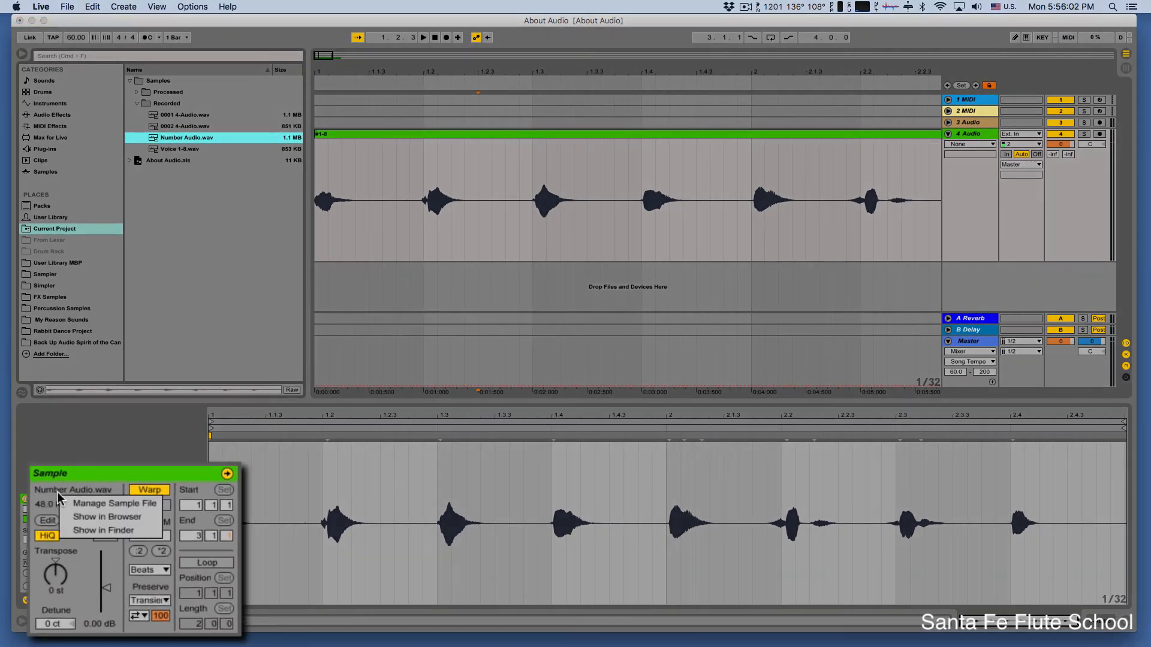
click(78, 531)
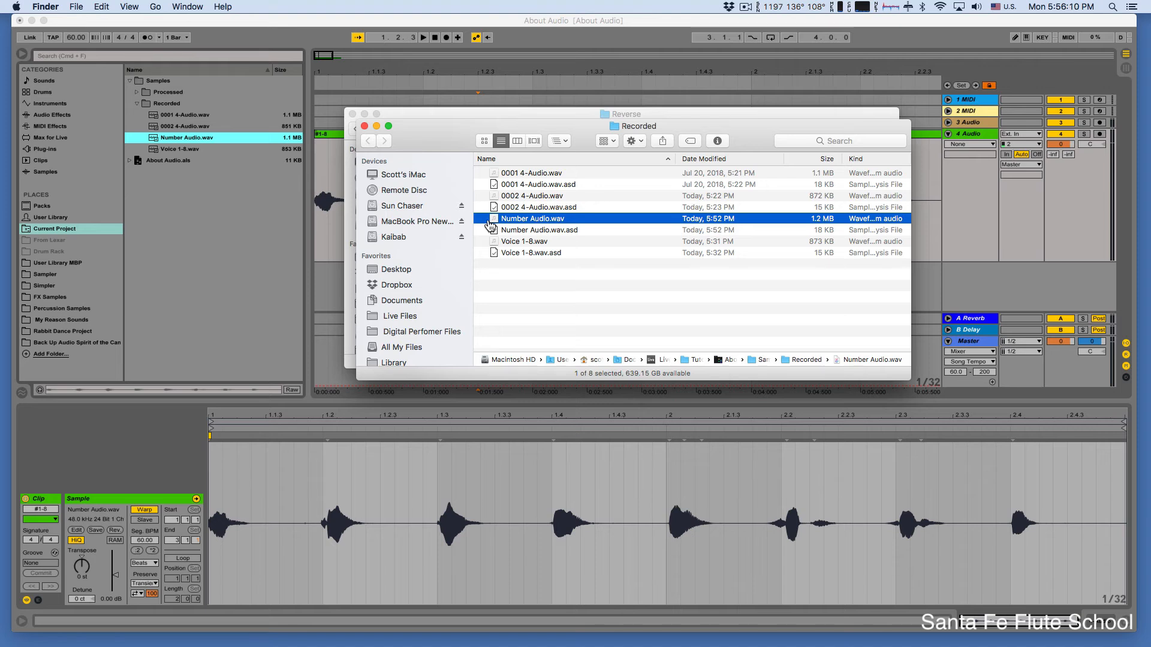
key(super+Tab)
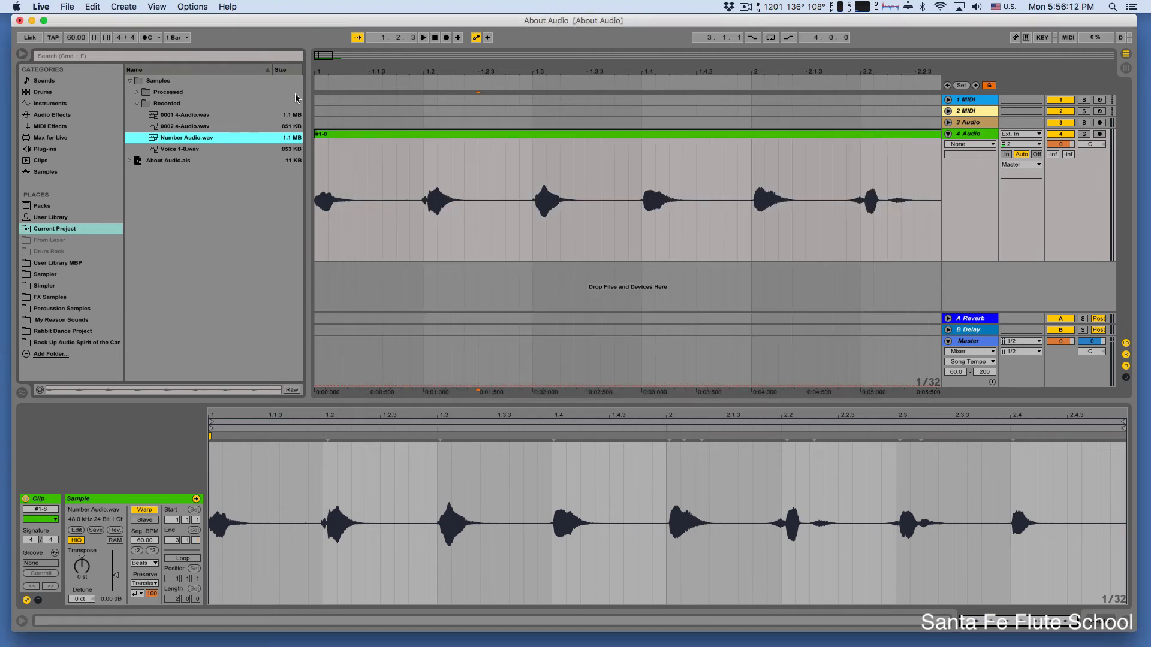
Select the whole #1-8 clip on the 4 Audio track and hide the browser
click(344, 134)
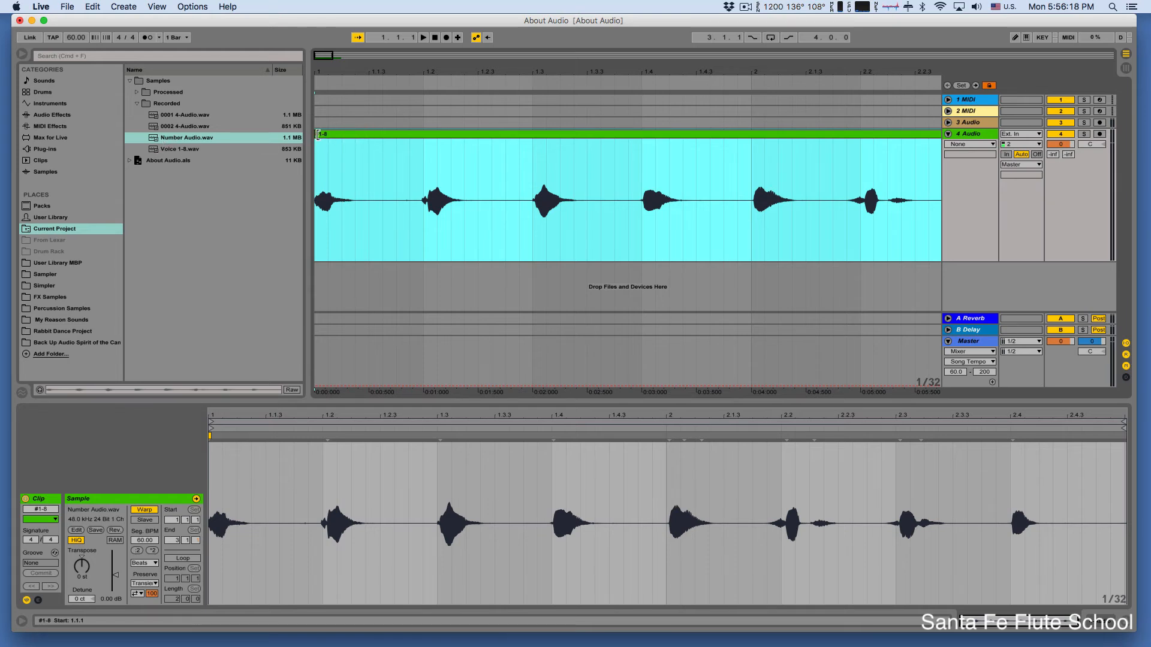
key(super+alt+b)
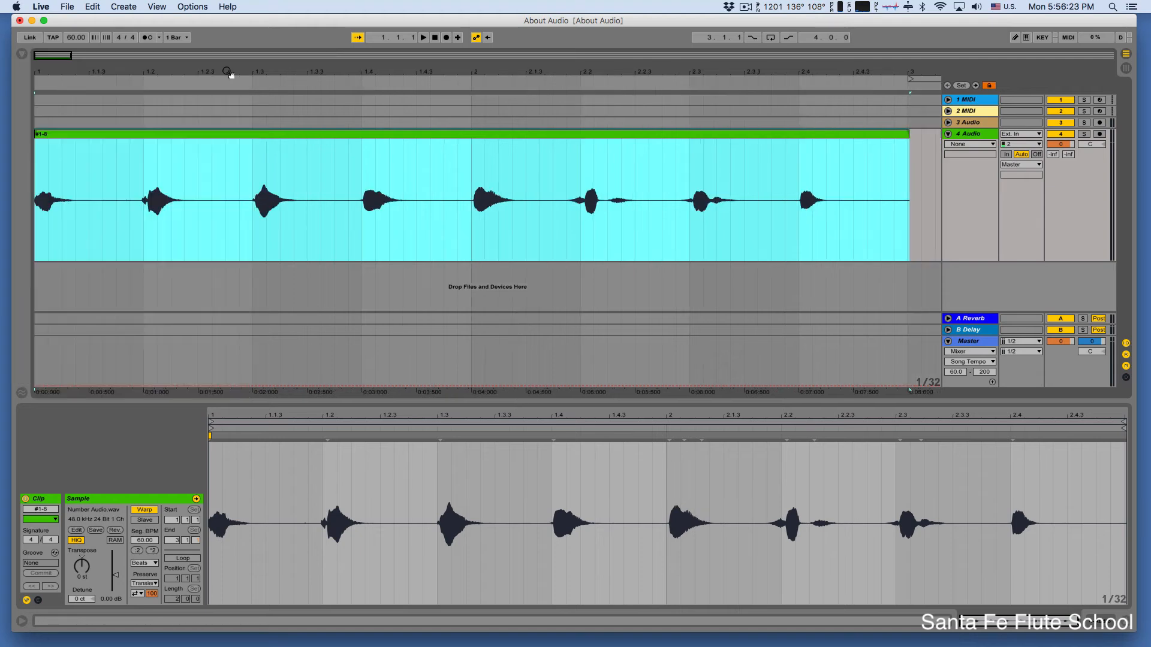
drag(226, 73, 226, 37)
drag(106, 69, 110, 72)
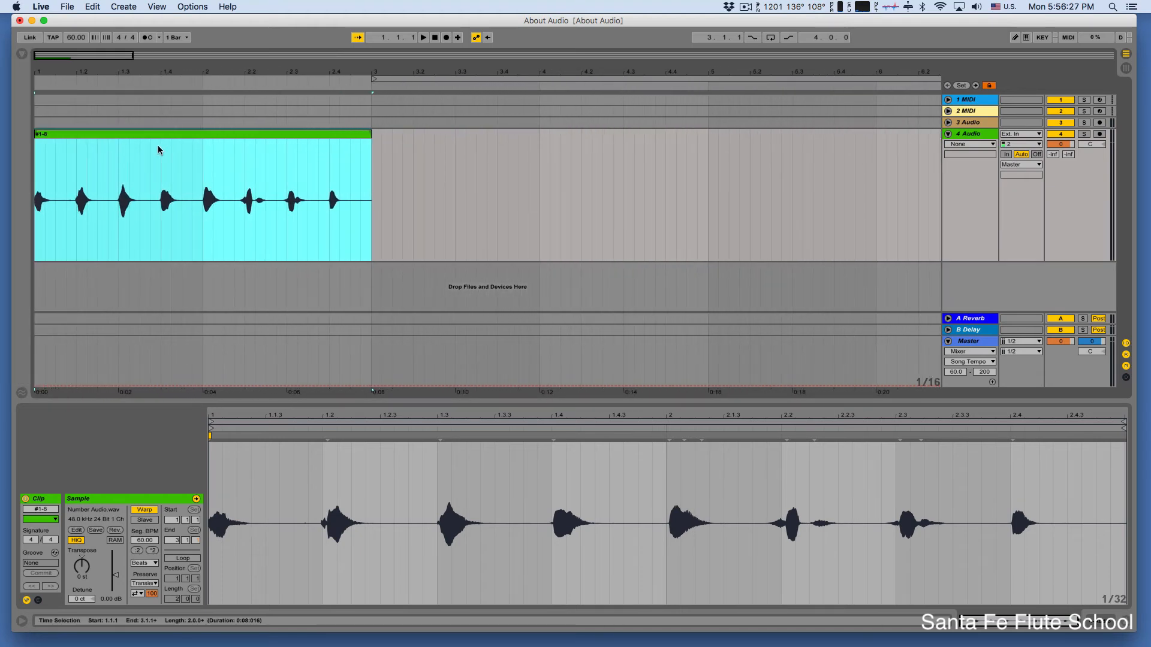
Copy the one-beat section from 1.3 to 1.4 of the #1-8 clip and paste it at bar 4 on the same track
click(133, 274)
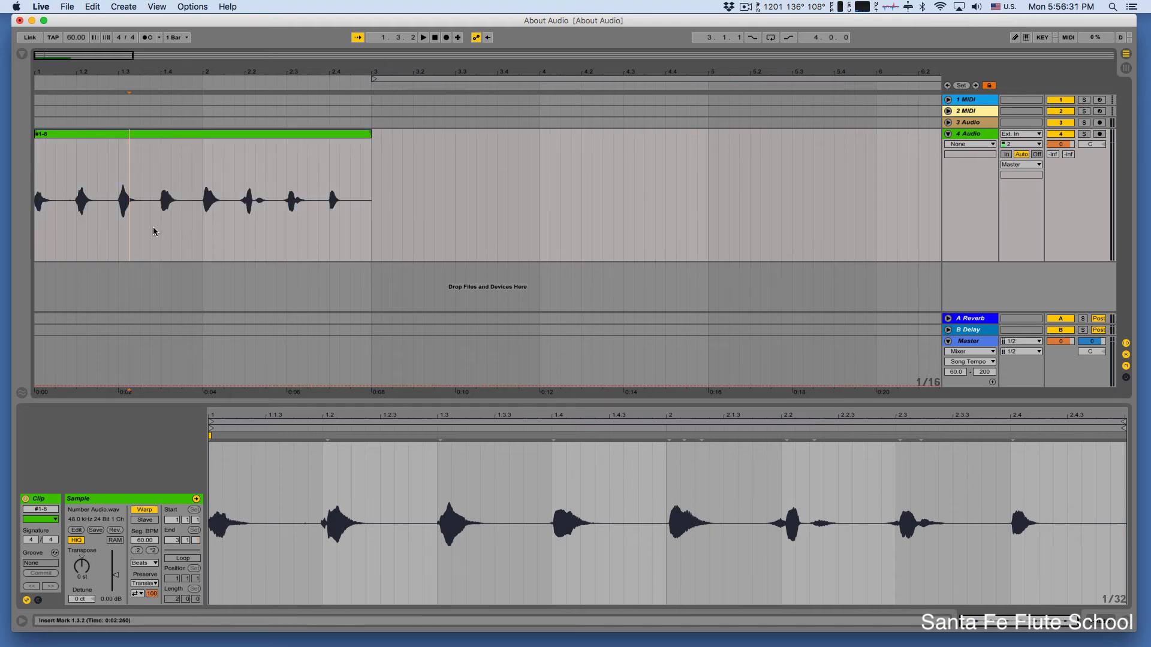
click(118, 174)
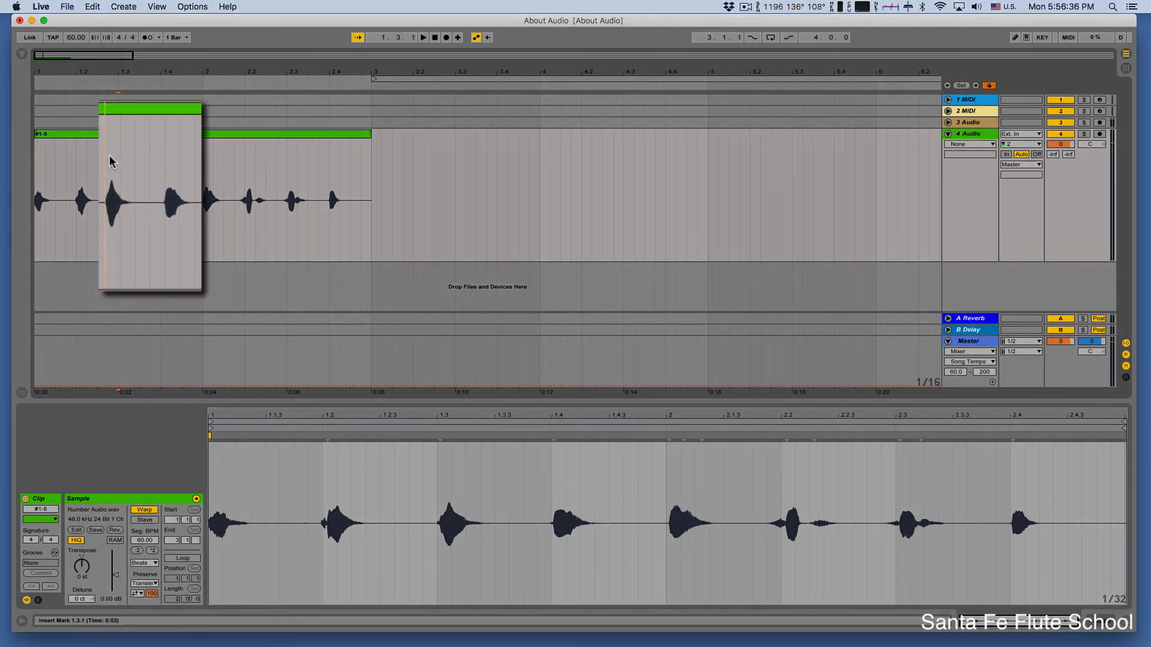
drag(109, 156, 158, 155)
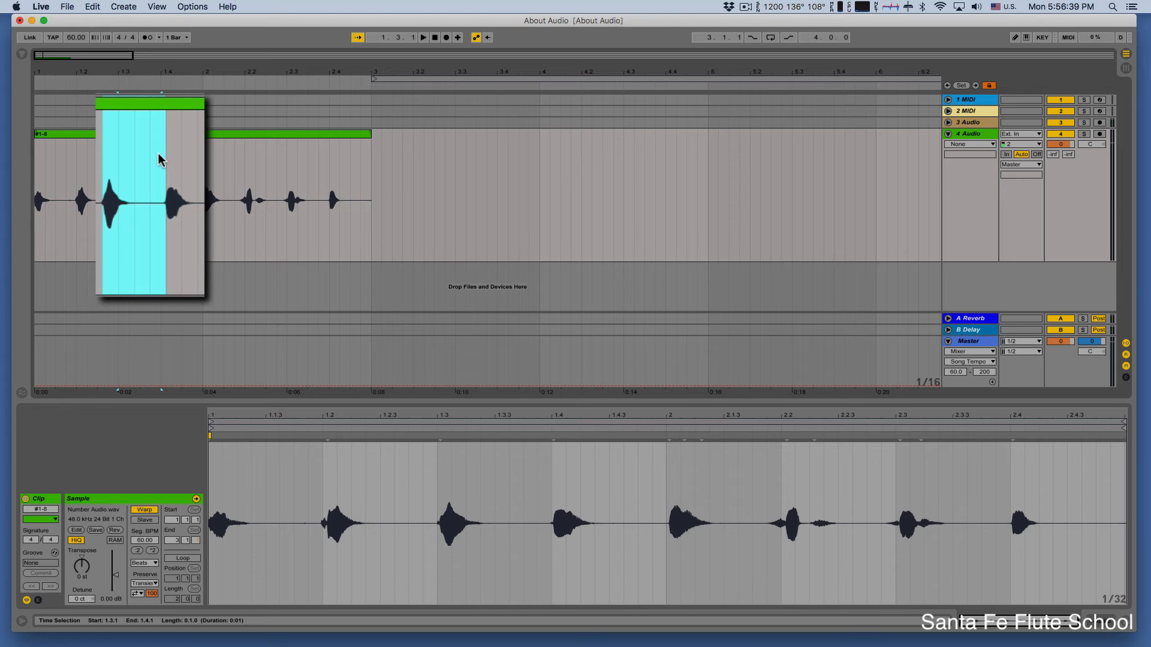
key(super+c)
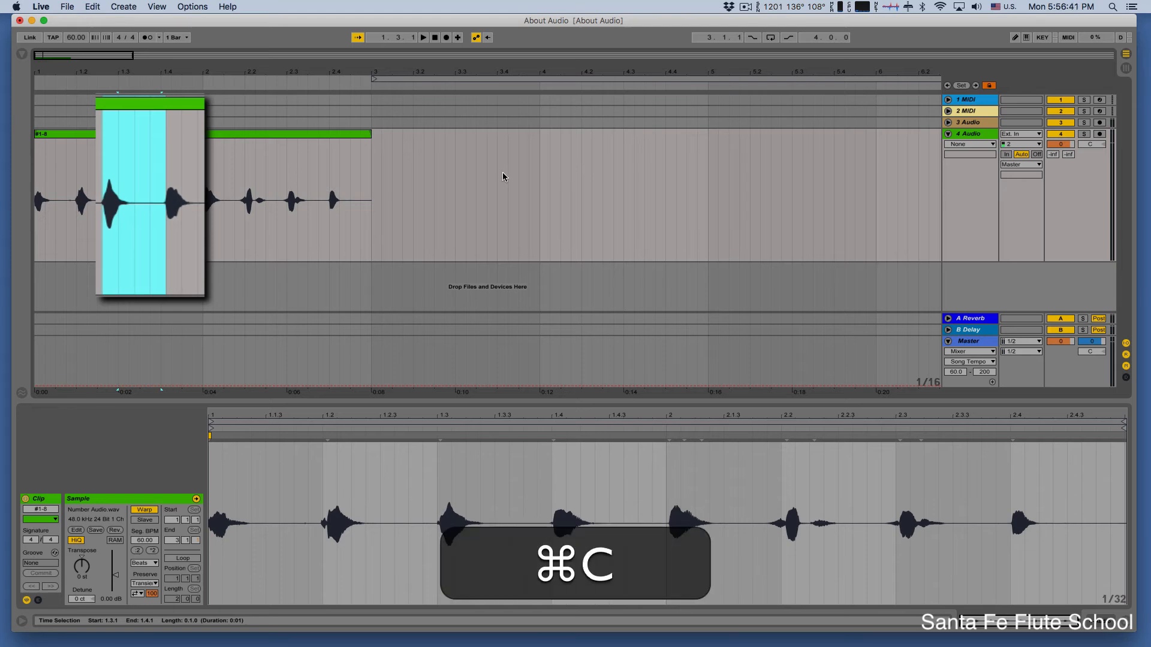
click(540, 174)
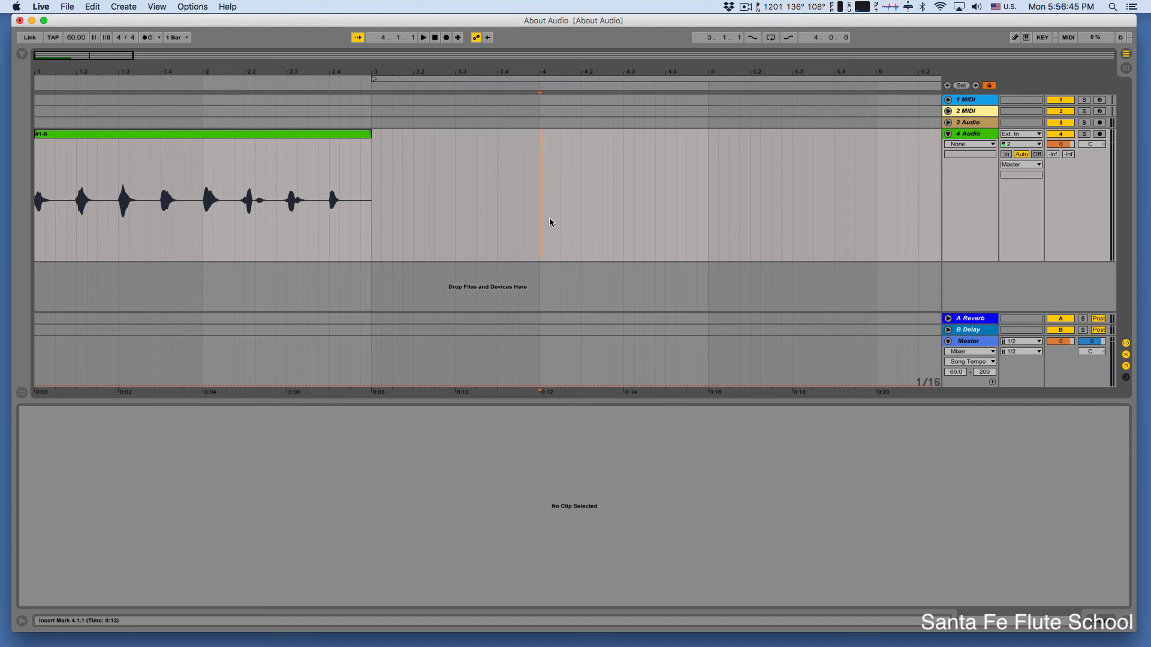
key(super+v)
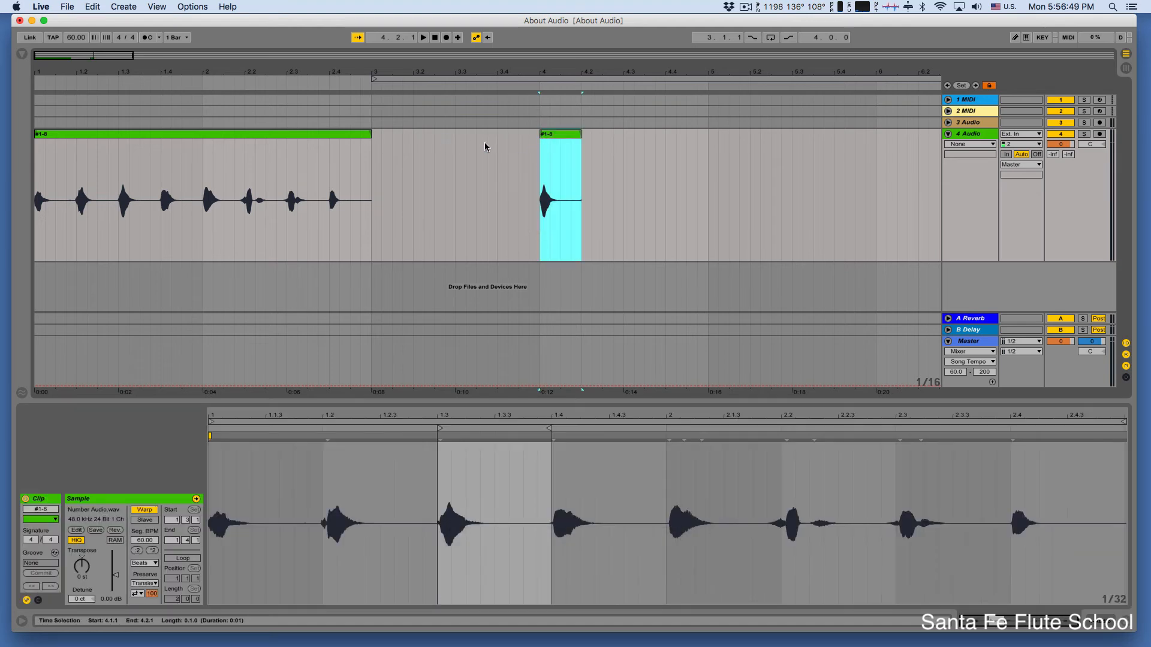
Play back the pasted one-beat clip at bar 4
click(553, 133)
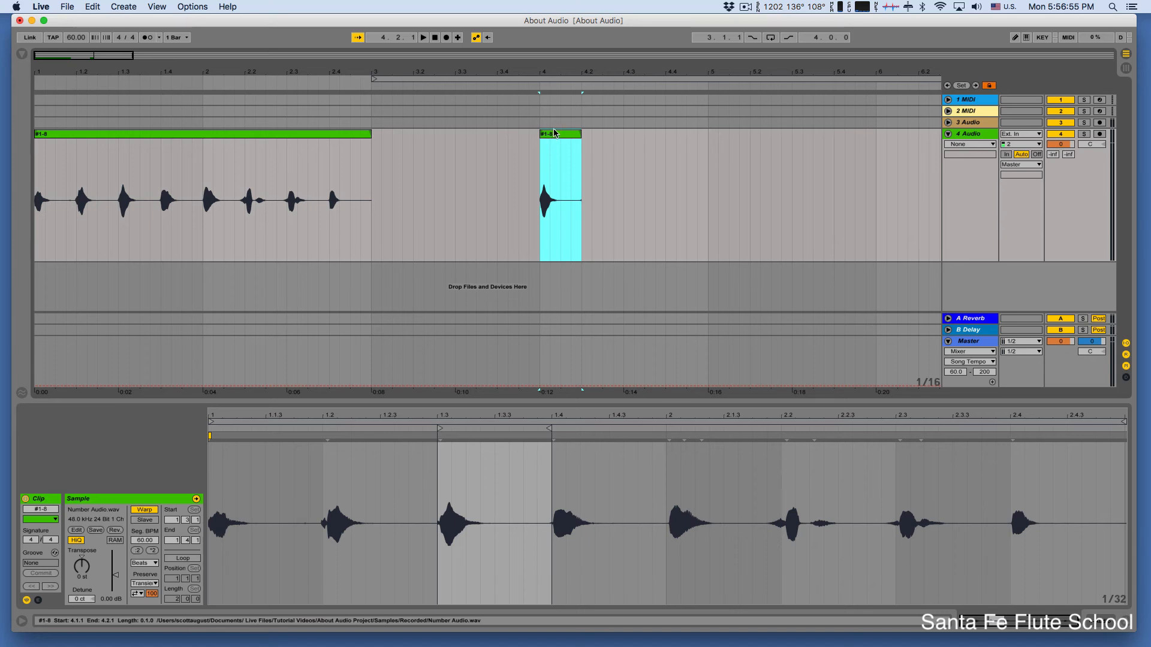
key(space)
key(space)
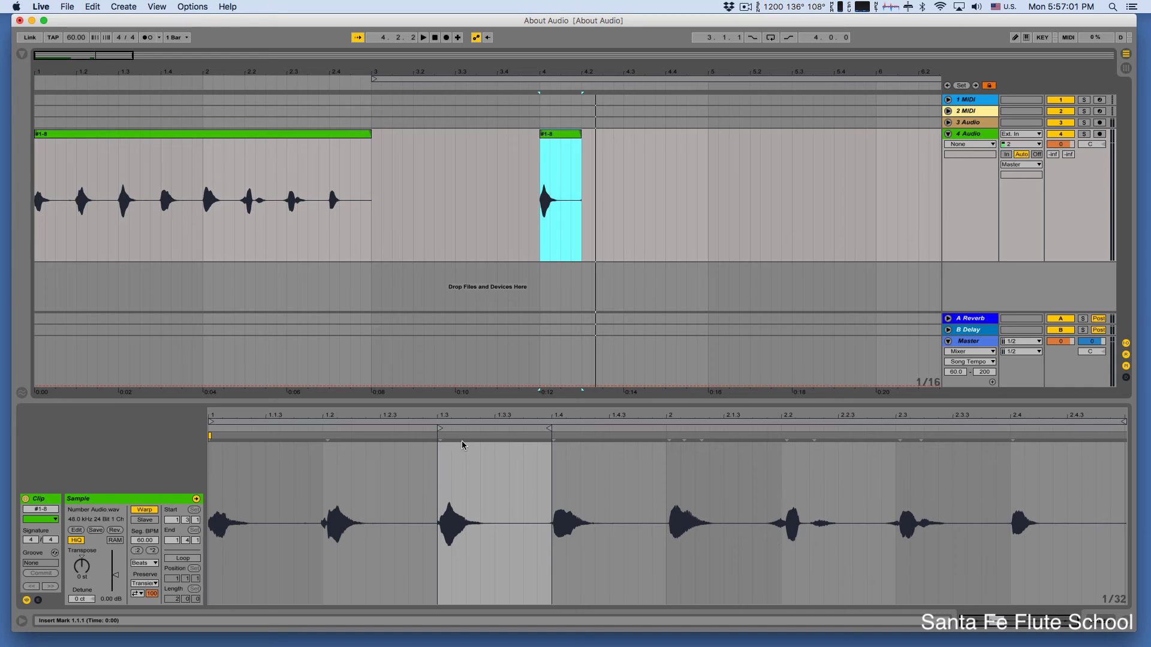
Compare in Clip View which part of the Number Audio.wav sample the full clip and the one-beat clip each use
click(184, 134)
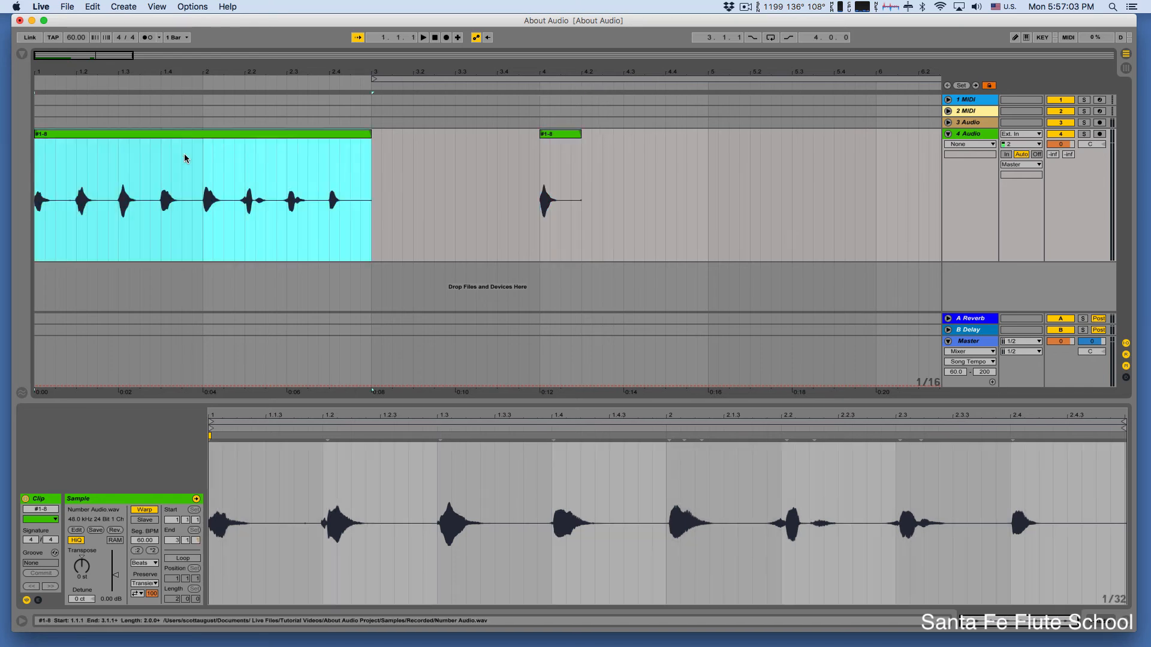
click(564, 133)
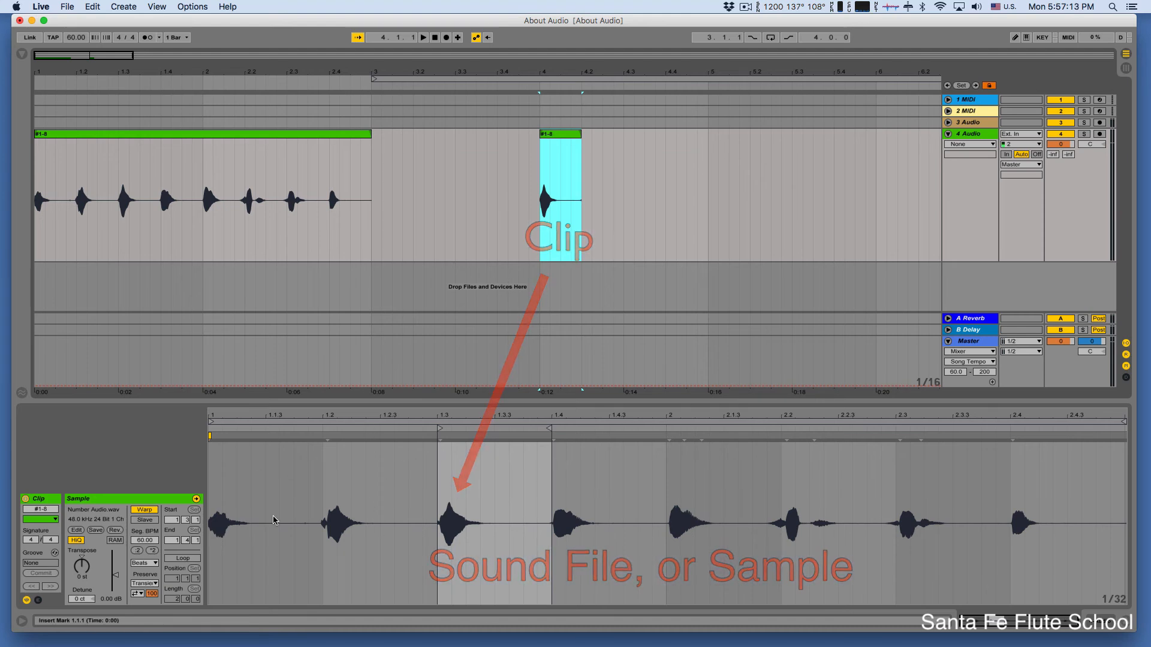
click(192, 134)
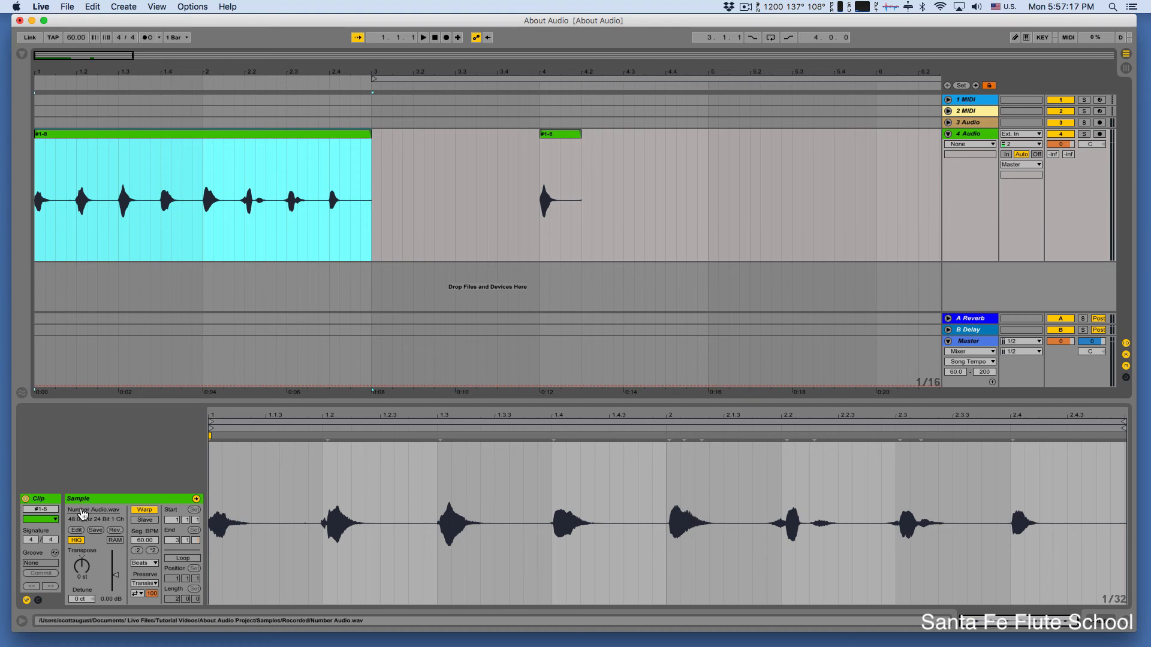
click(571, 137)
click(86, 138)
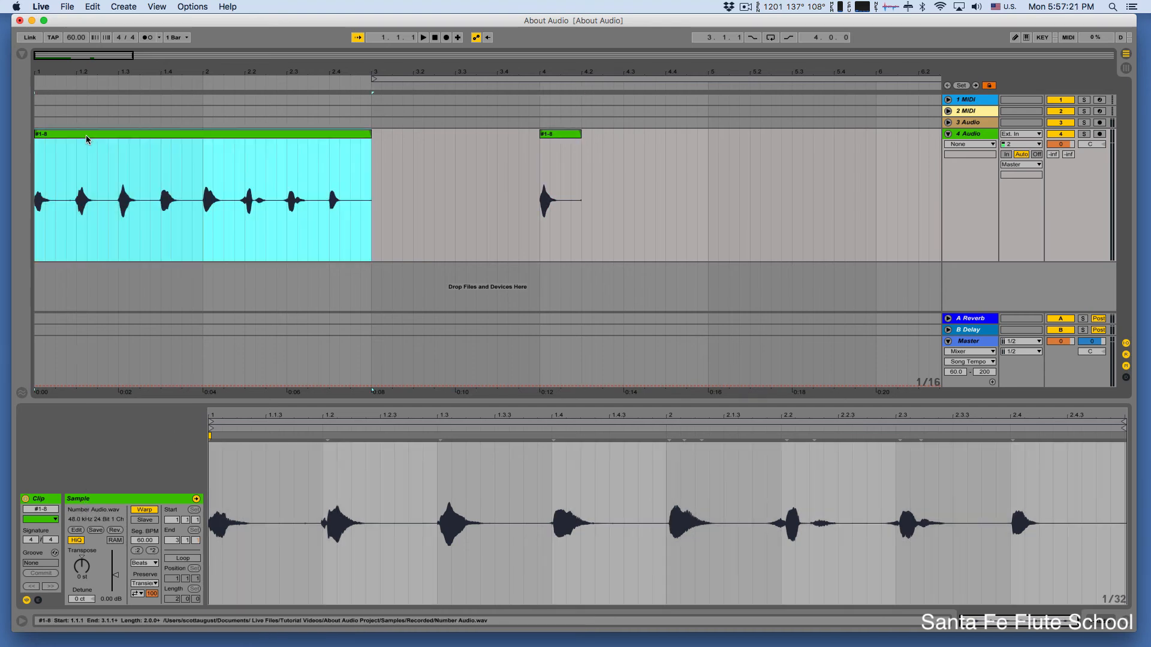
Rename the one-beat clip at bar 4 as #3 and play it back
click(563, 136)
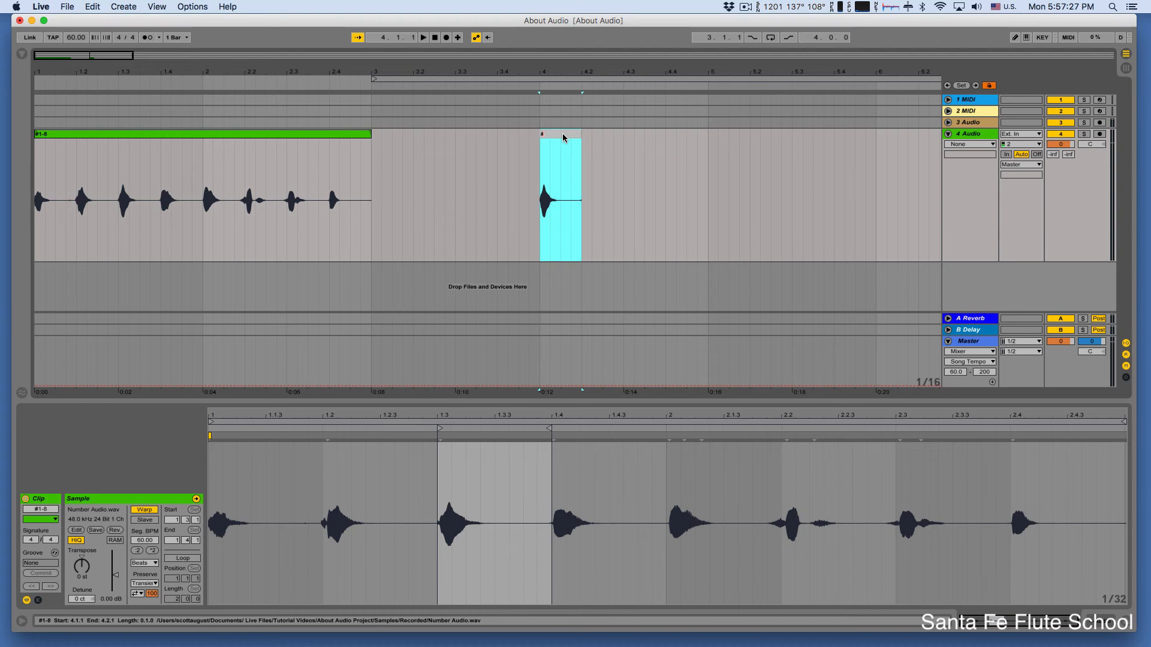
click(529, 145)
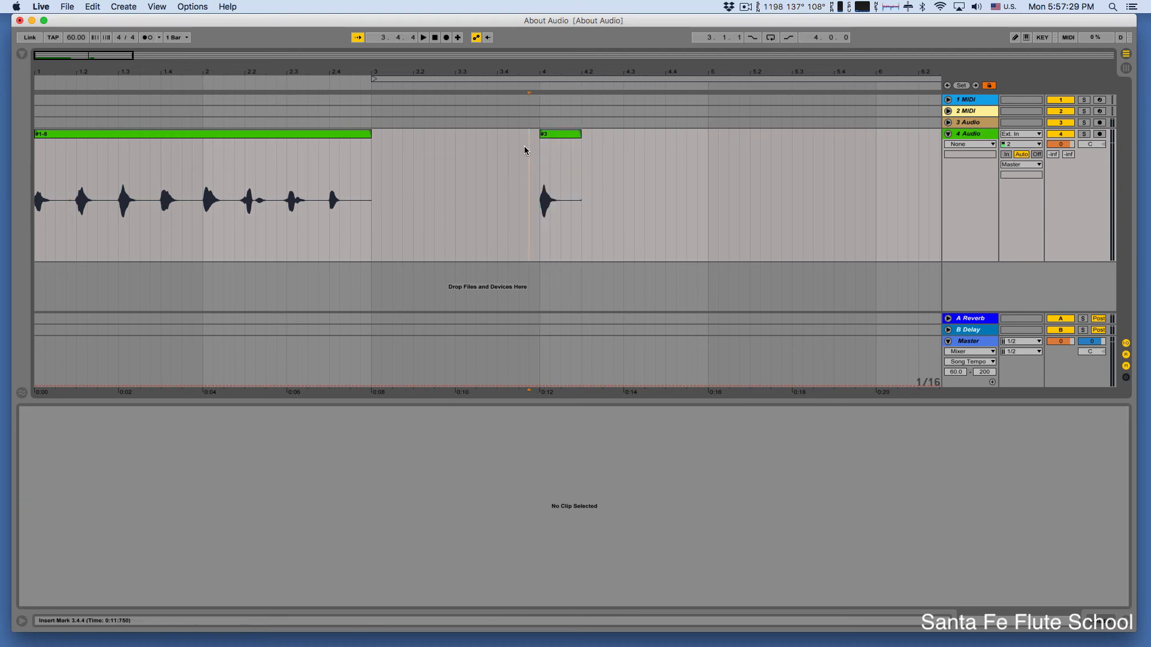
click(561, 134)
key(space)
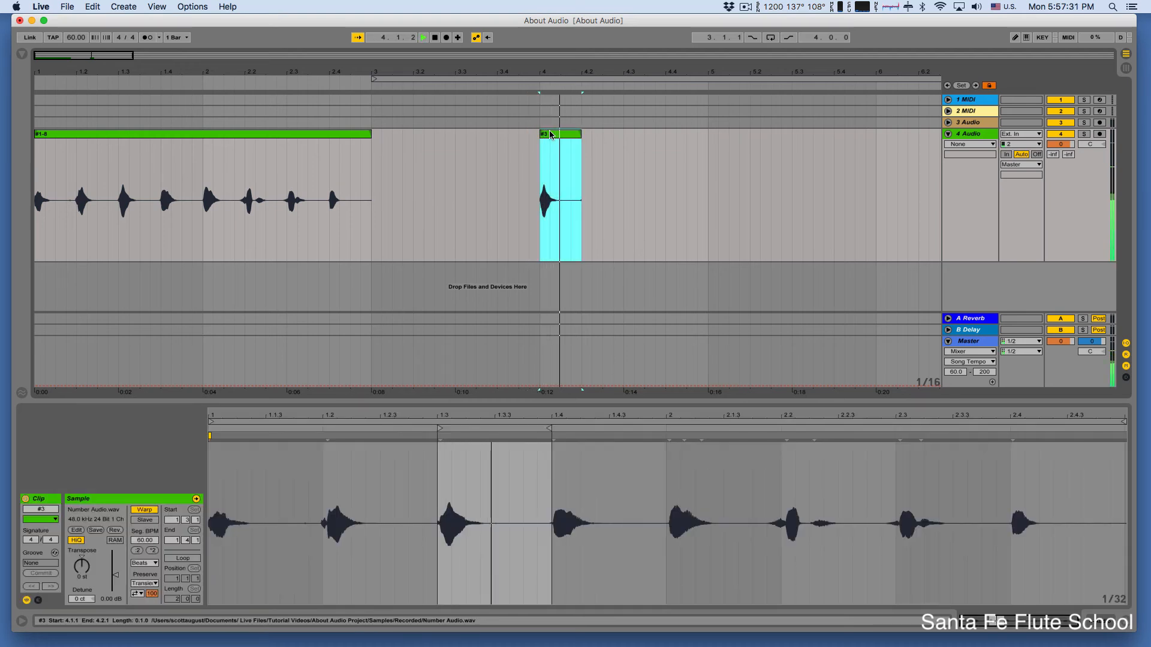
key(space)
Move the #3 clip to the start of bar 3, directly after the #1-8 clip
click(442, 192)
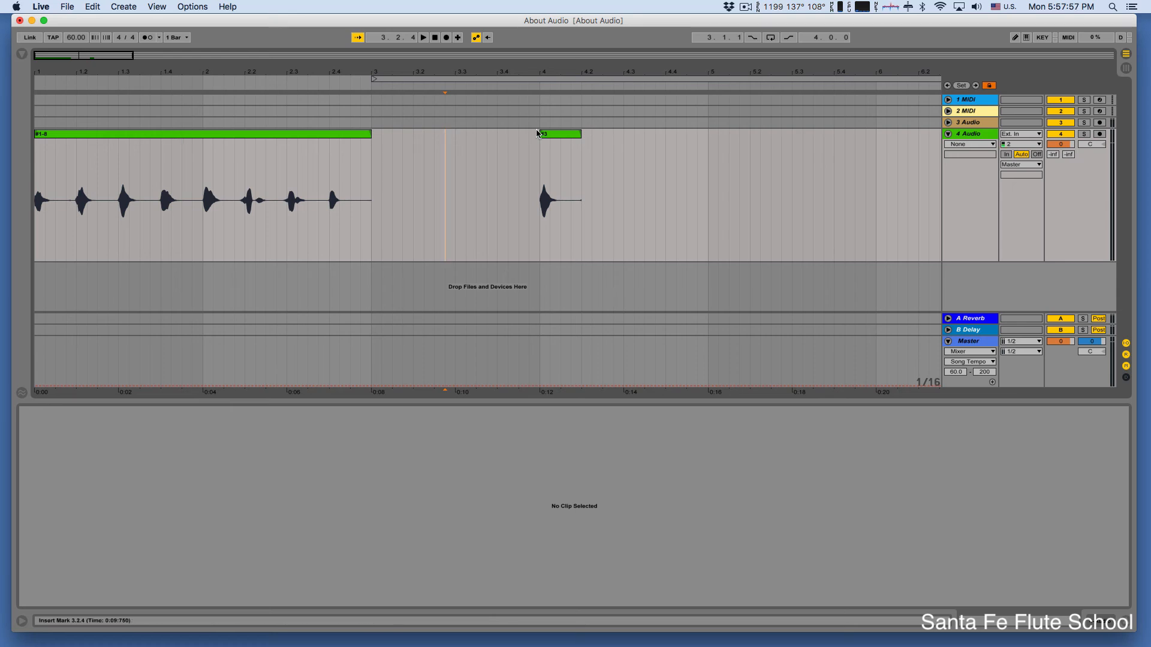
drag(553, 134, 387, 128)
click(487, 157)
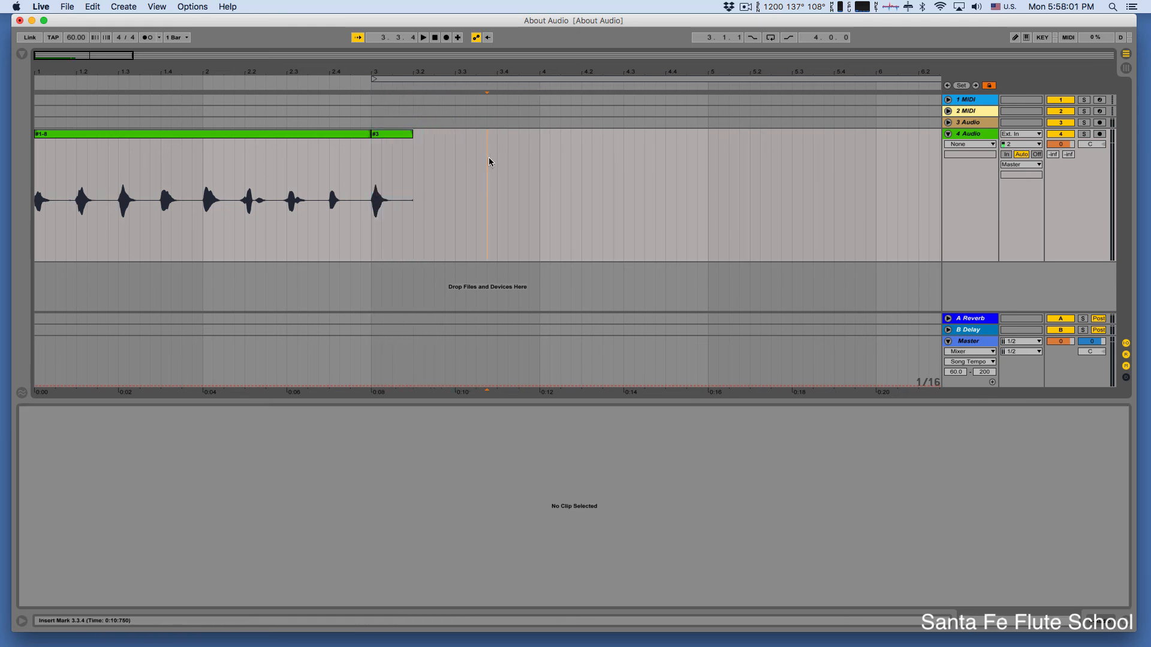
Record a new audio clip of about two bars from bar 4 on the armed 4 Audio track with the metronome on
click(538, 154)
click(150, 37)
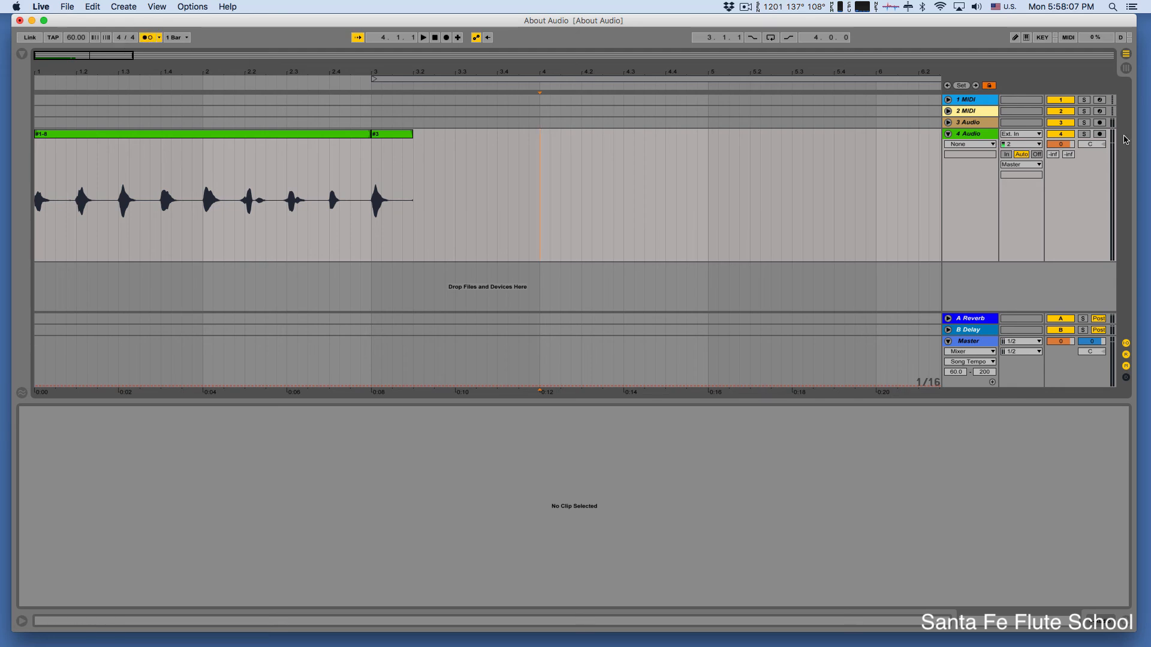
click(1100, 135)
click(447, 38)
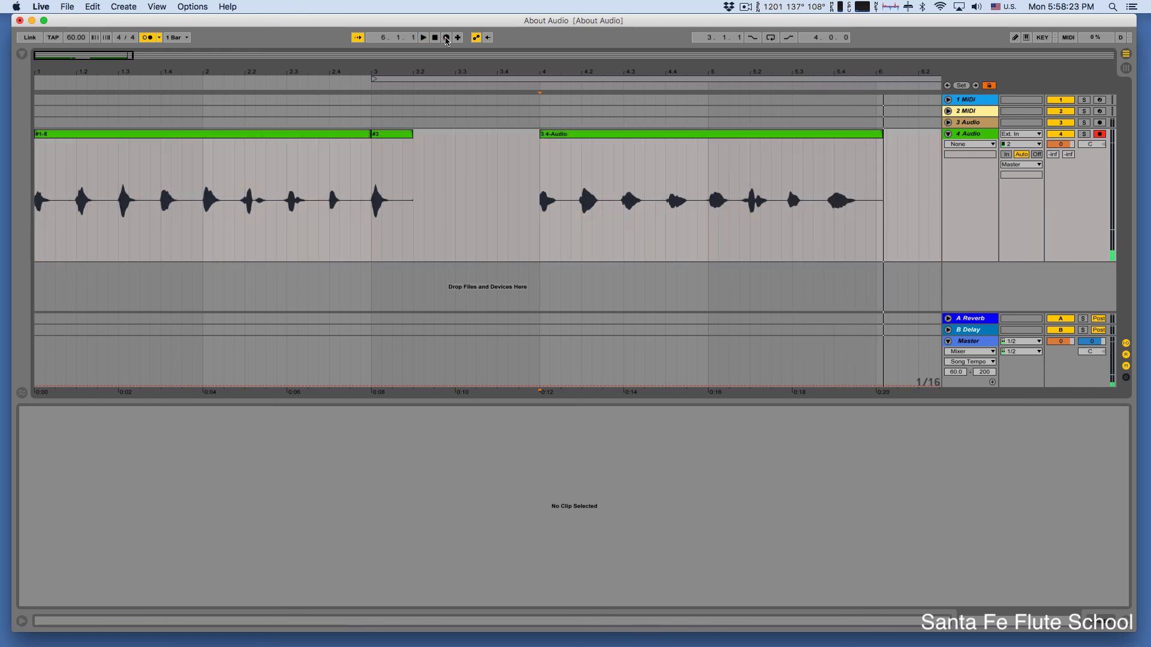
Trim the end of the newly recorded clip to the start of bar 6 and turn off the metronome
click(882, 137)
drag(882, 136, 876, 137)
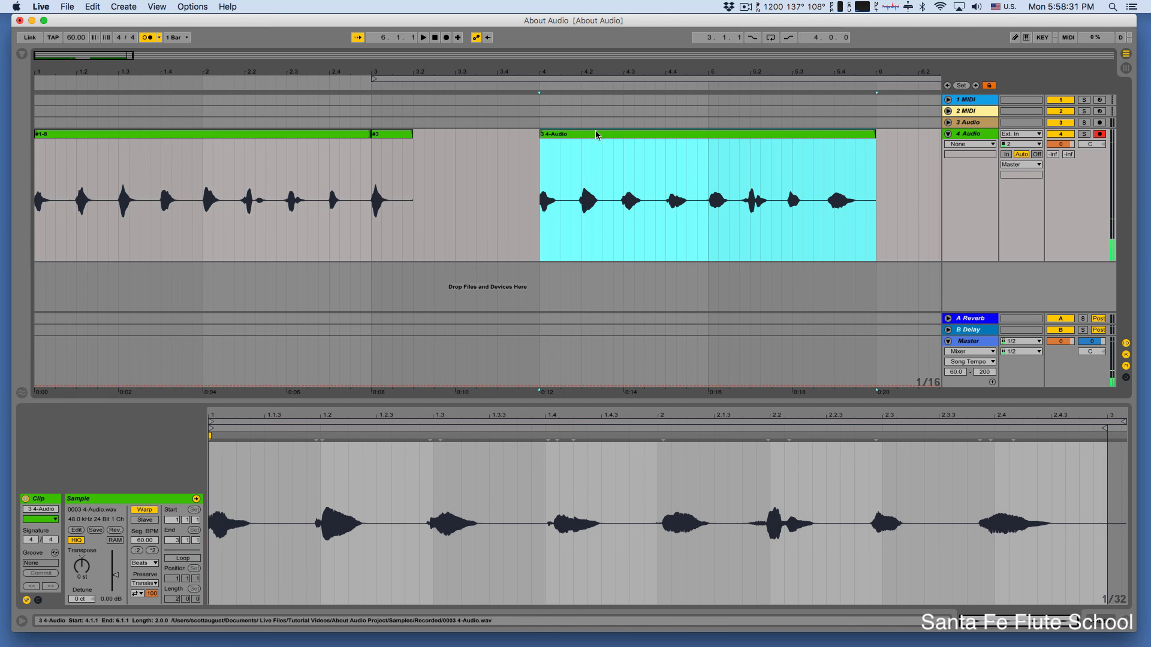
click(146, 38)
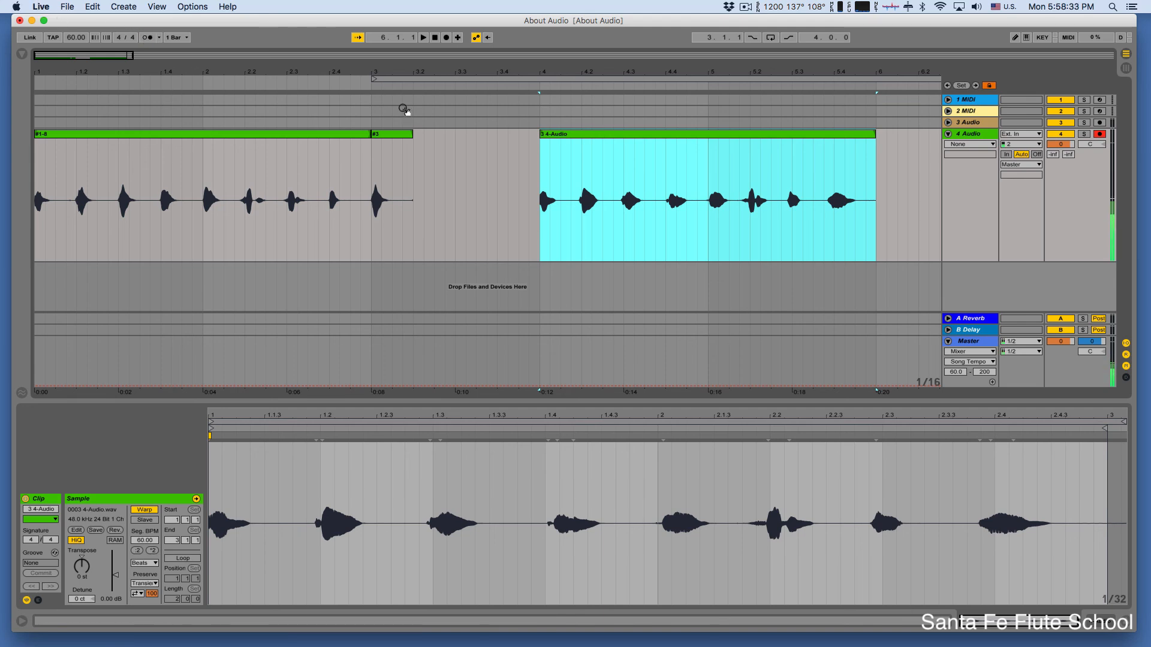
Disarm the 4 Audio track, play back the recorded clip at bar 4, and deselect it
click(1100, 134)
click(629, 135)
key(space)
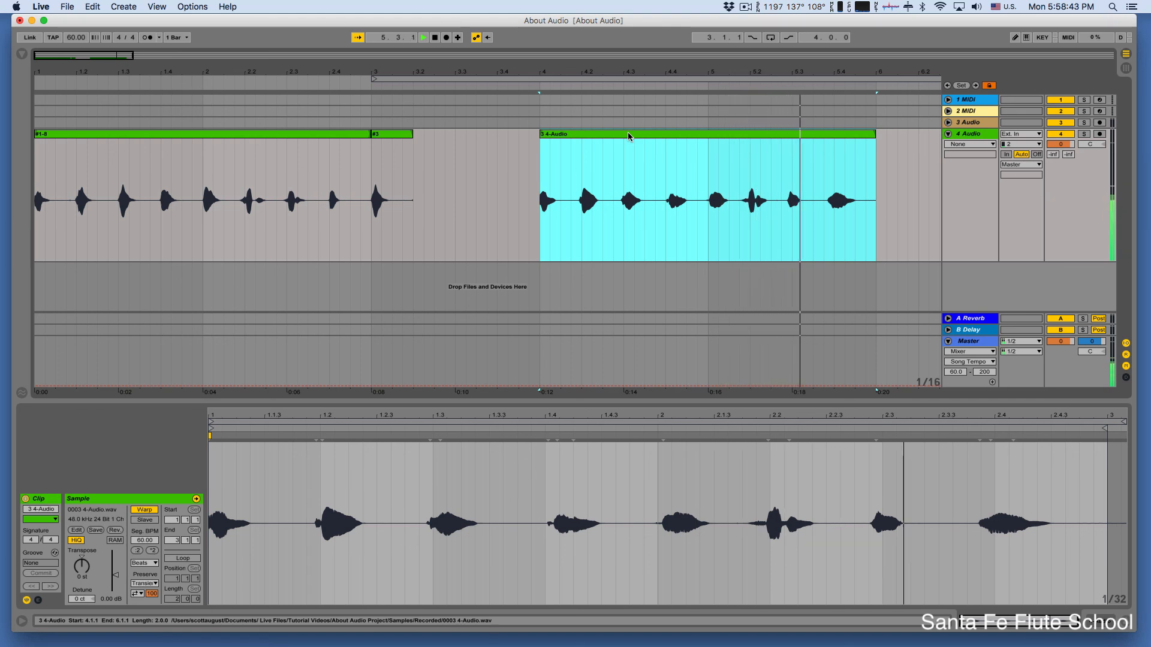
key(space)
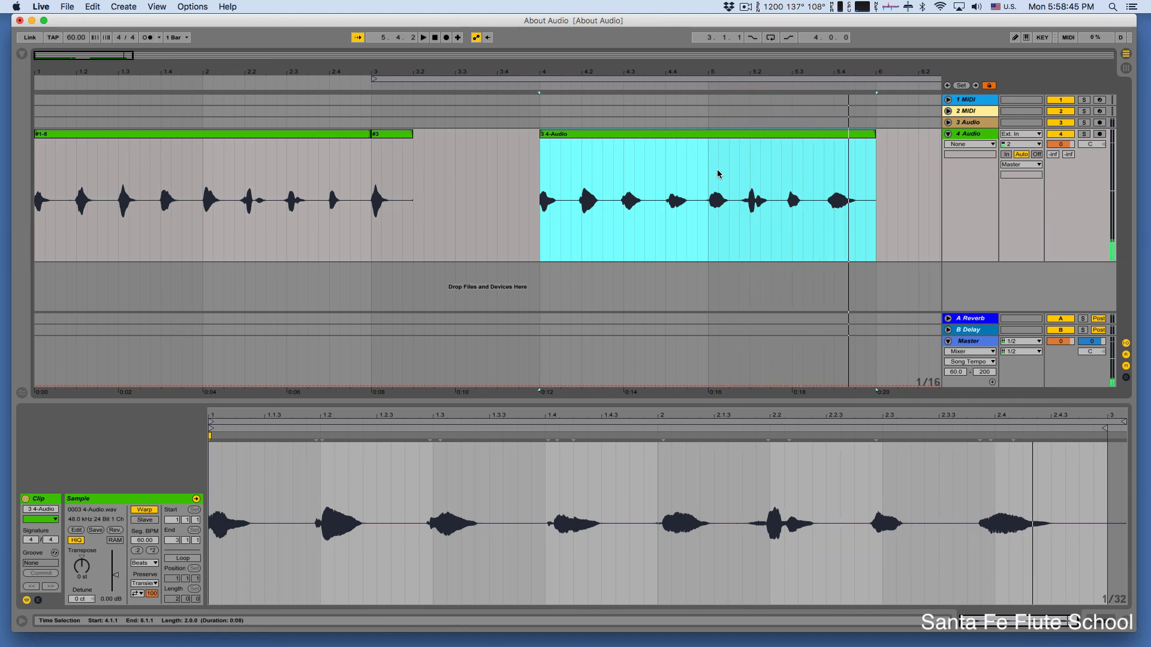
click(487, 201)
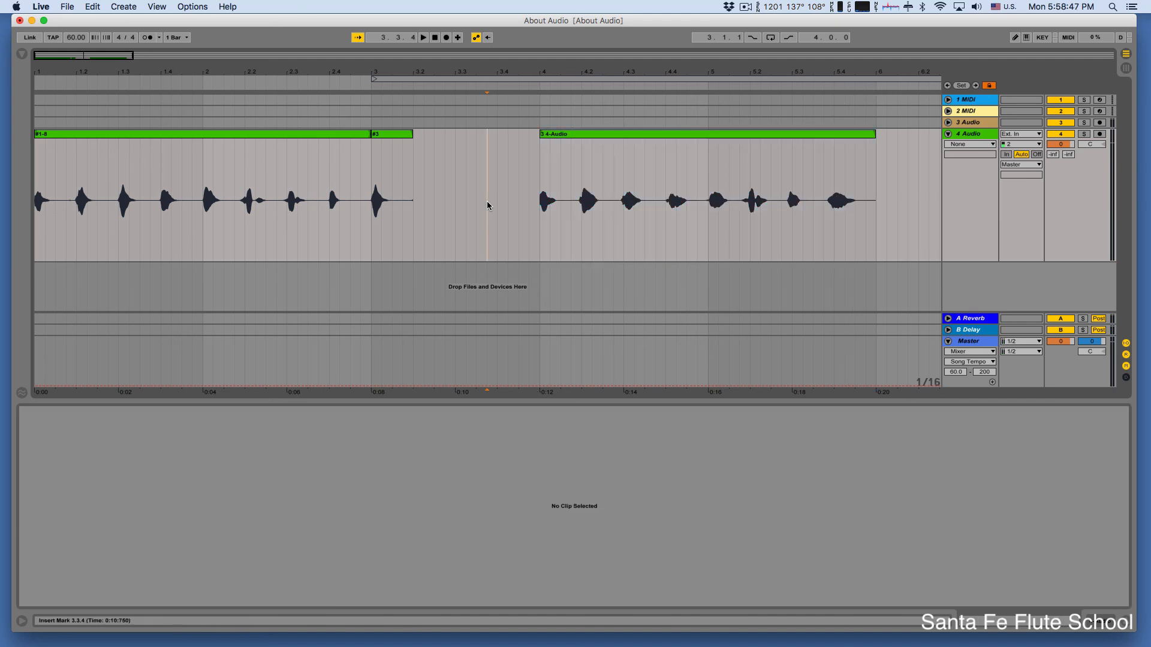
Copy the #1-8 clip's section from 1.3.4 to the start of bar 3 and paste it over the bar 4 recording at 4.3.4
drag(150, 163, 368, 181)
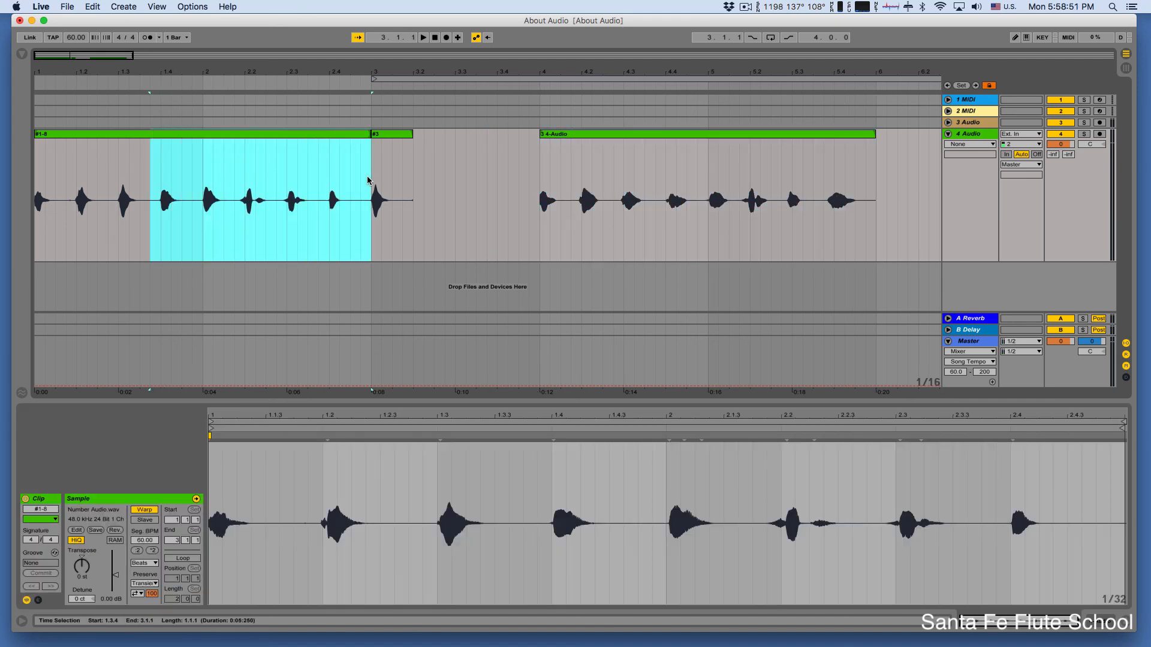
key(super+c)
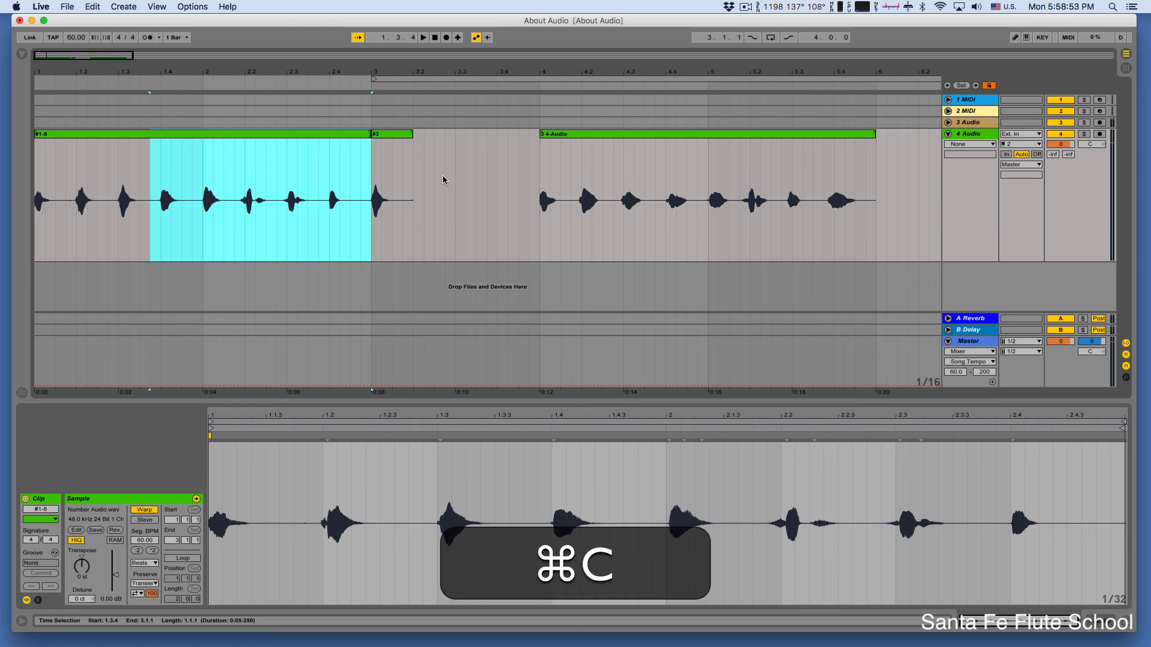
click(656, 171)
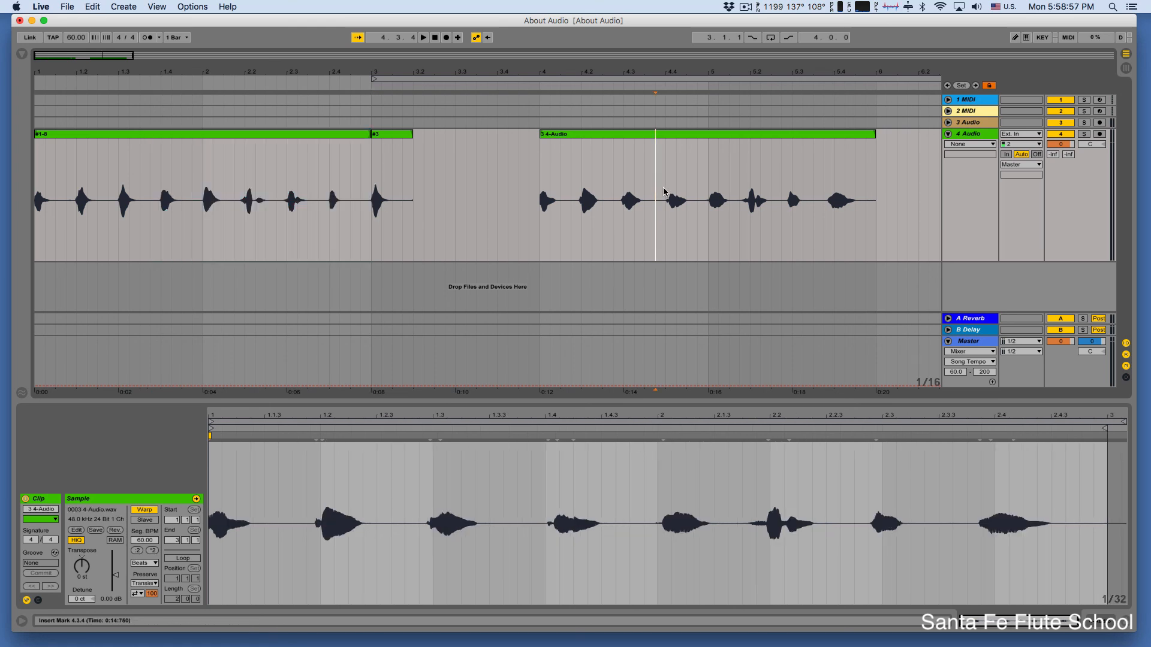
key(super)
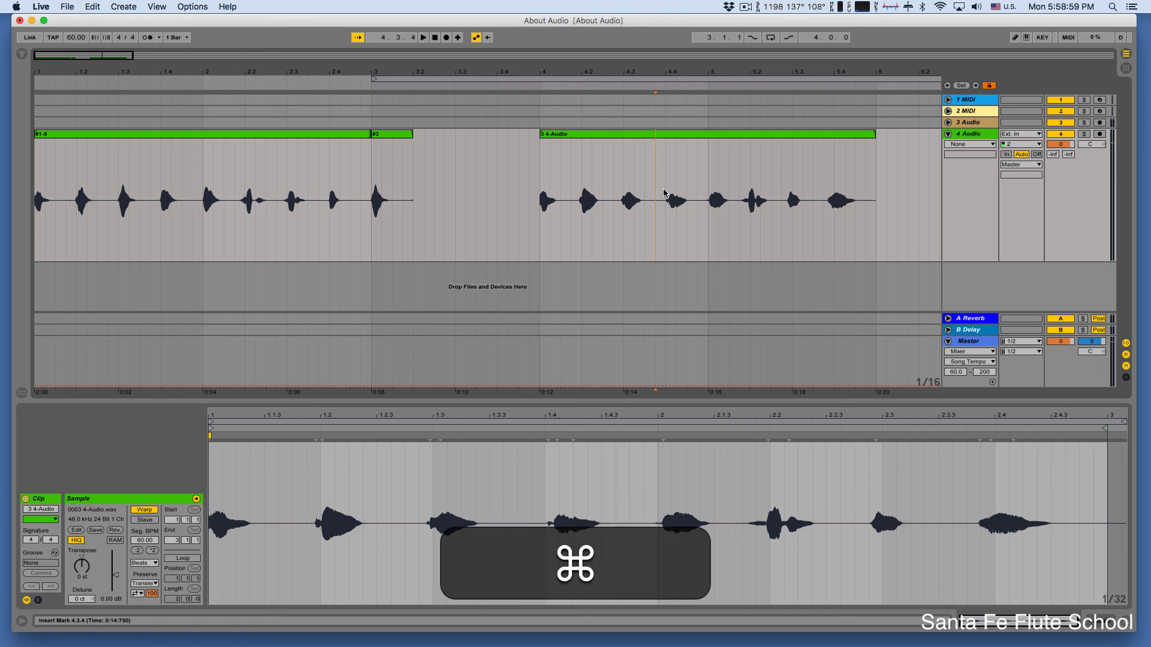
key(super+v)
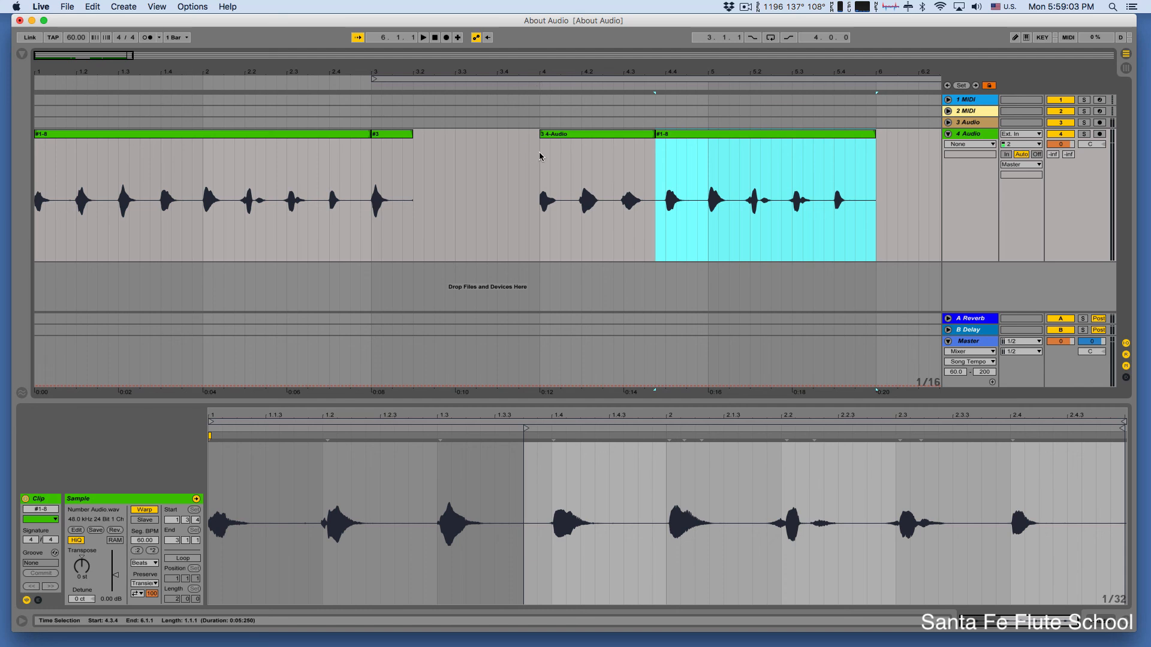
Play back the spliced clips from just before bar 4, and examine the source sample of each of the two clips
click(519, 157)
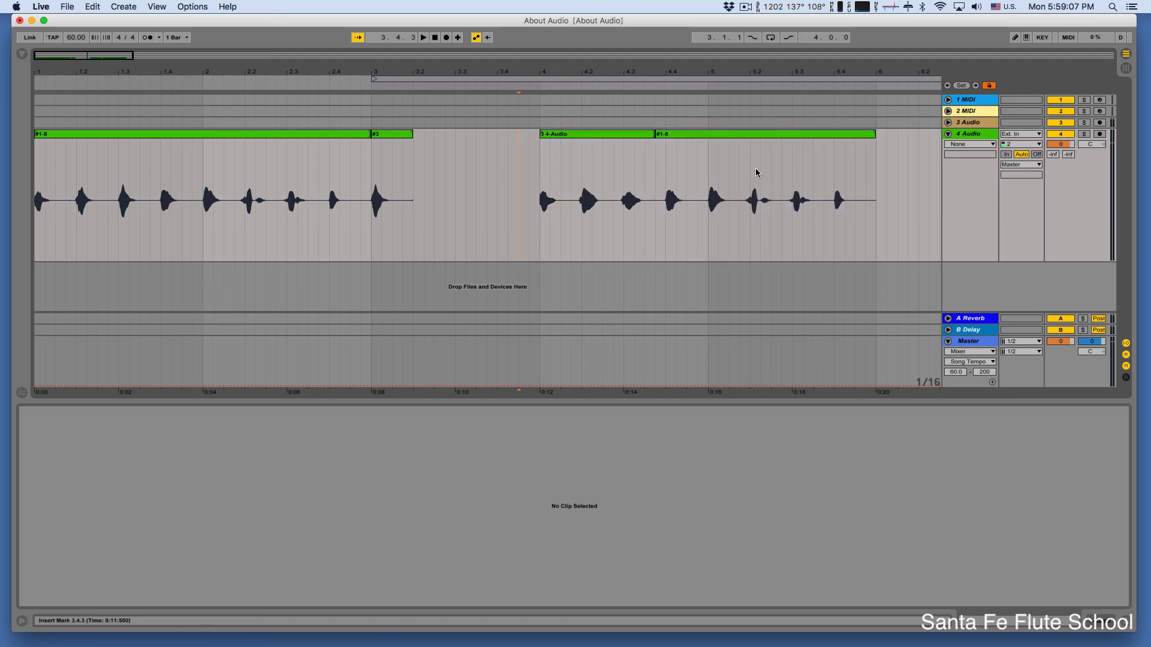
key(space)
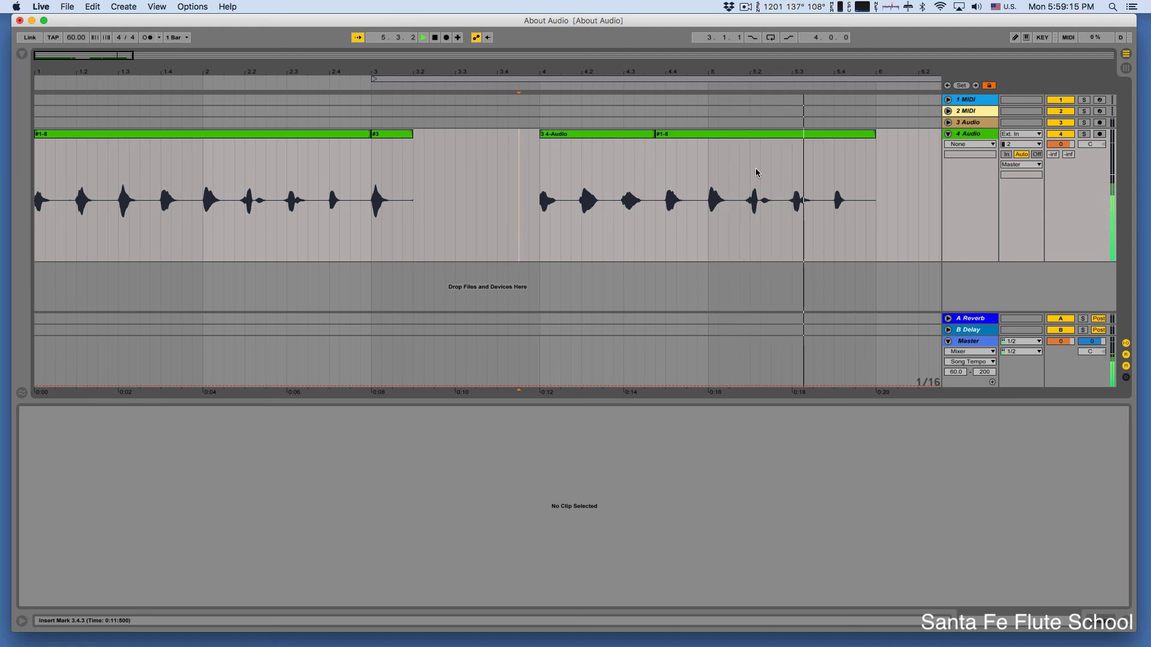
key(space)
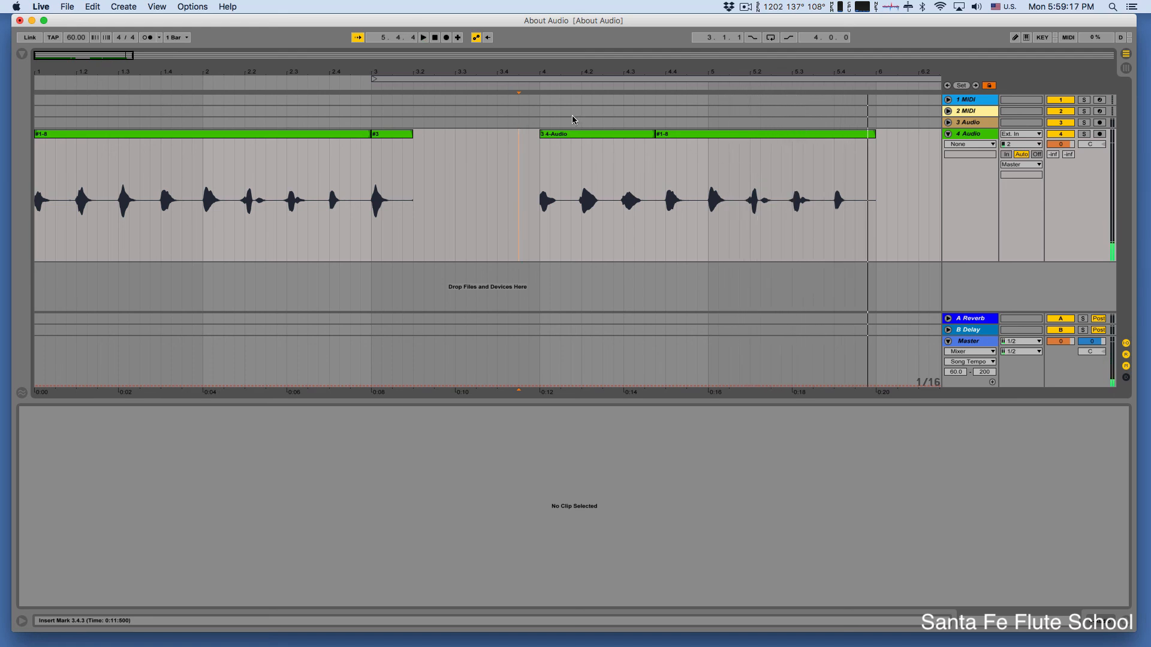
click(569, 135)
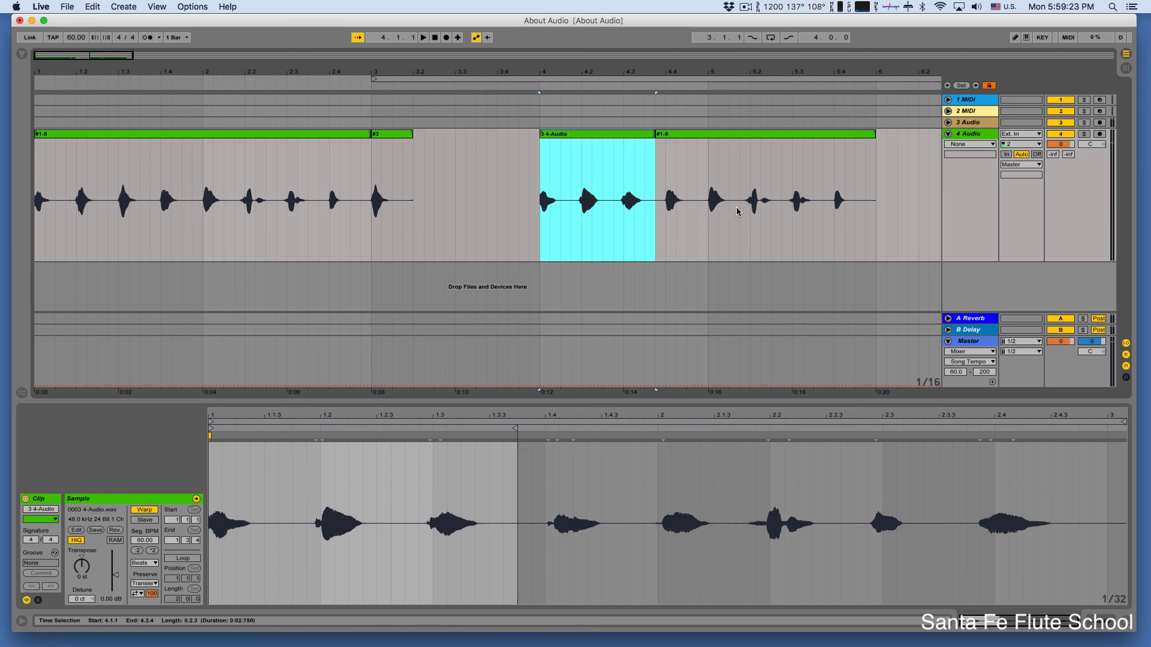
click(733, 134)
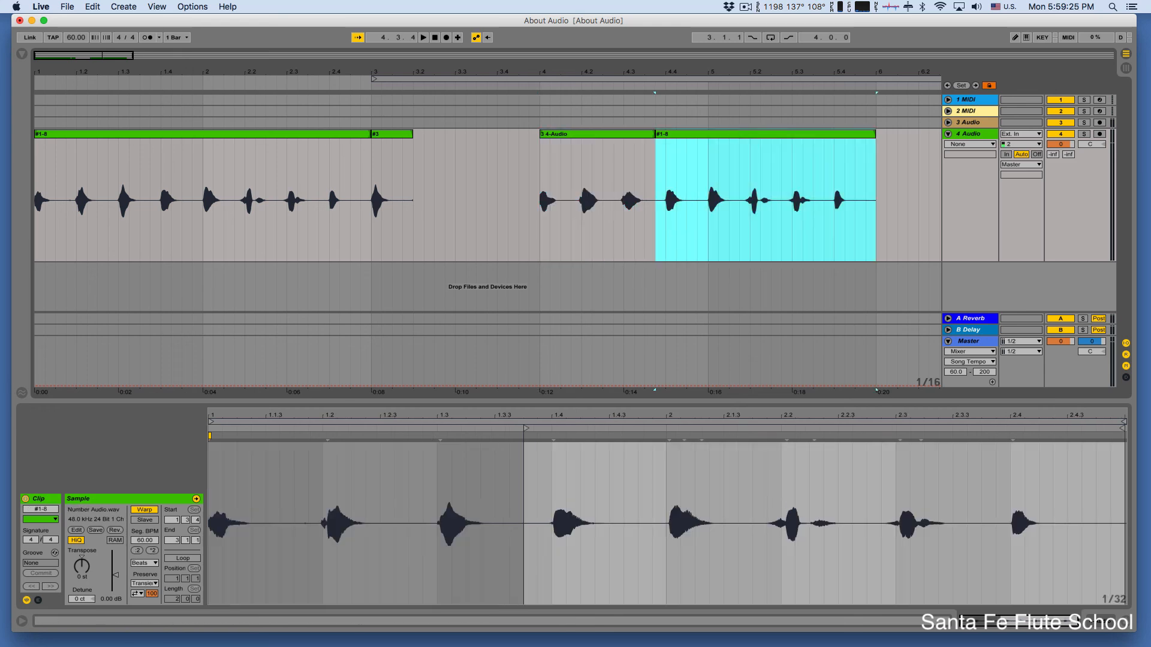